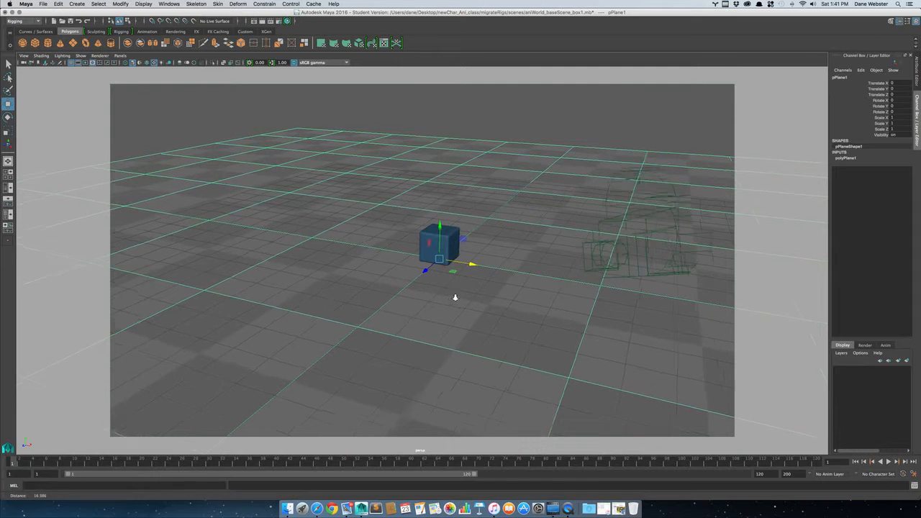
Hide the cameras from display in the perspective viewport.
click(87, 58)
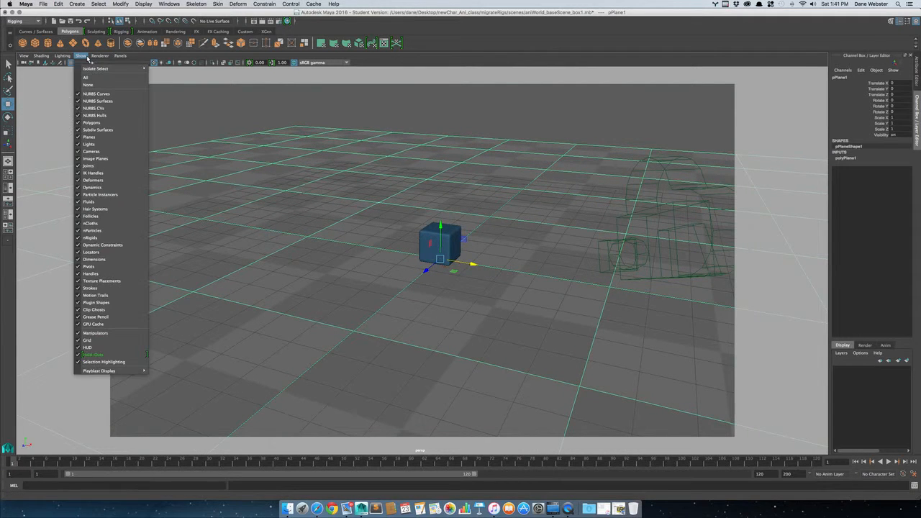
click(90, 151)
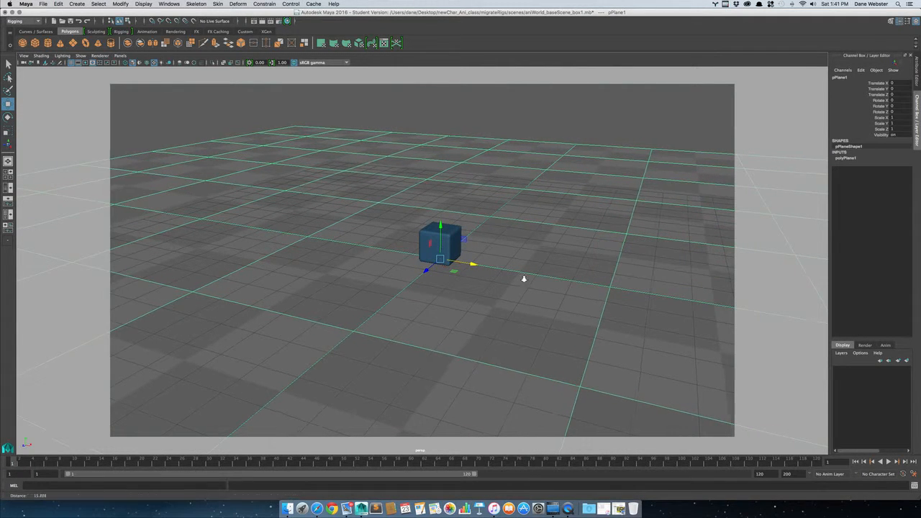
Rename the blue cube's transform to myCube.
alt+drag(525, 278, 614, 284)
alt+right_drag(547, 233, 590, 236)
alt+middle_drag(525, 233, 477, 252)
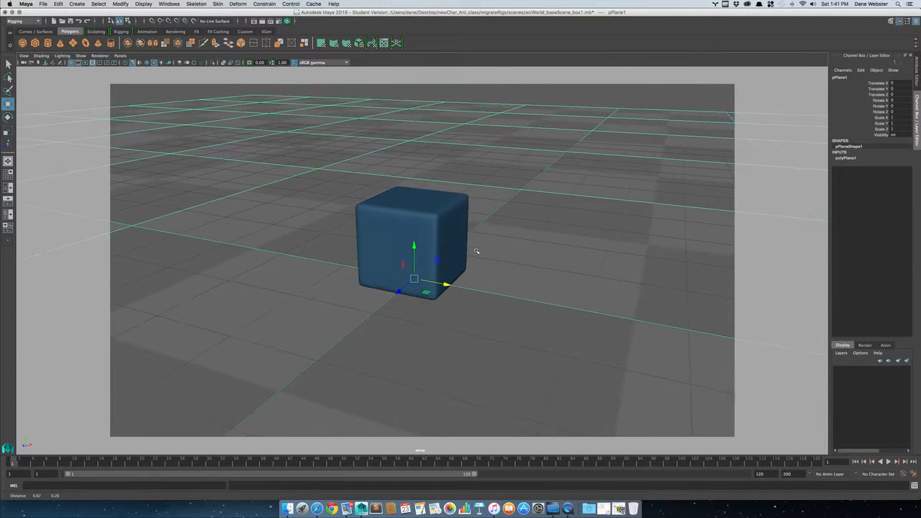
click(433, 225)
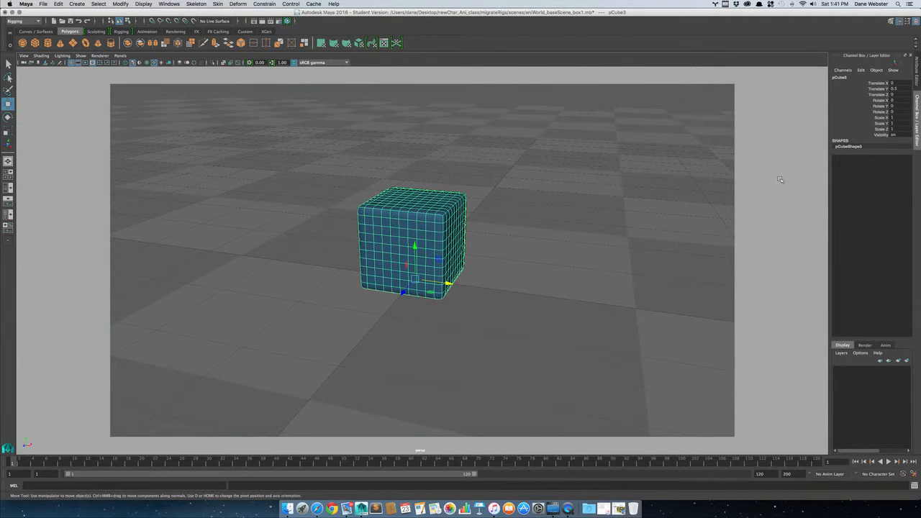
double_click(854, 147)
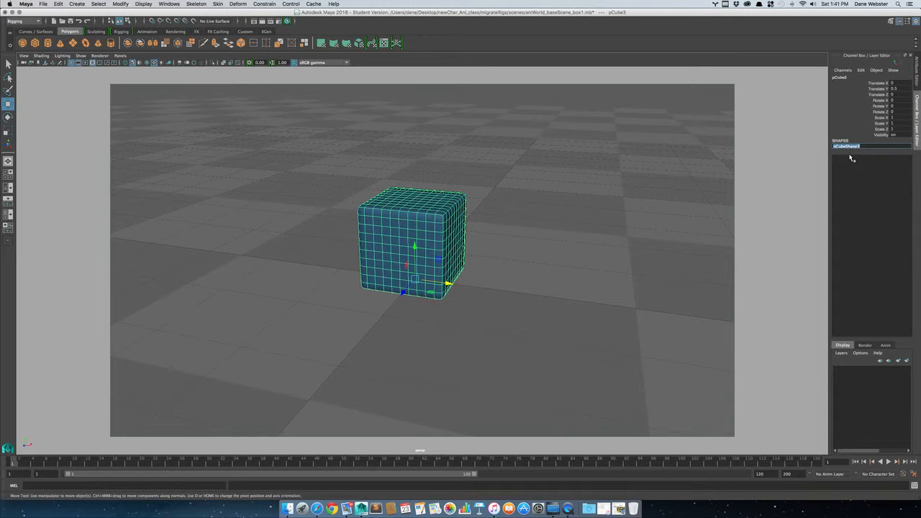
click(489, 217)
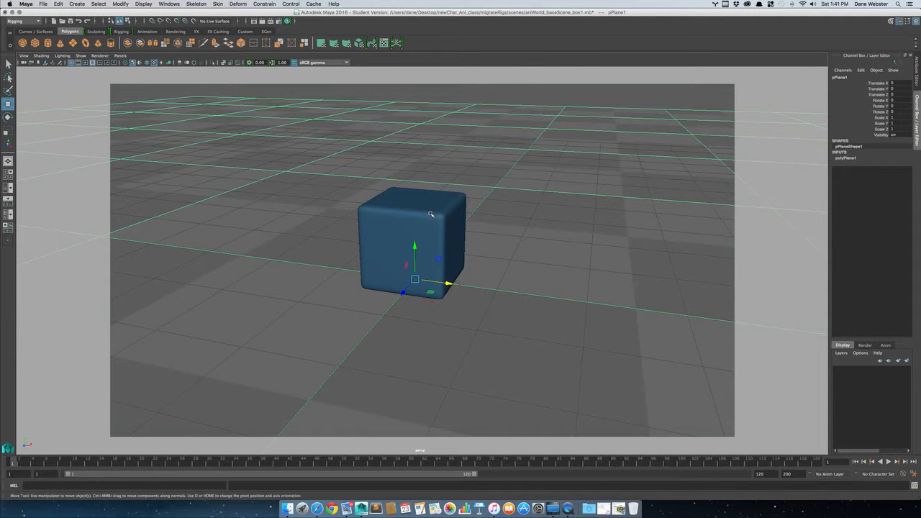
click(417, 232)
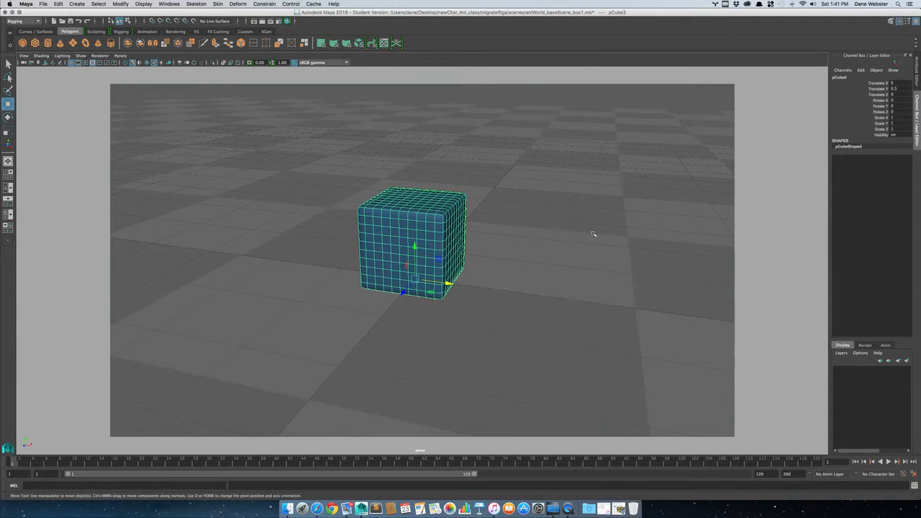
click(853, 77)
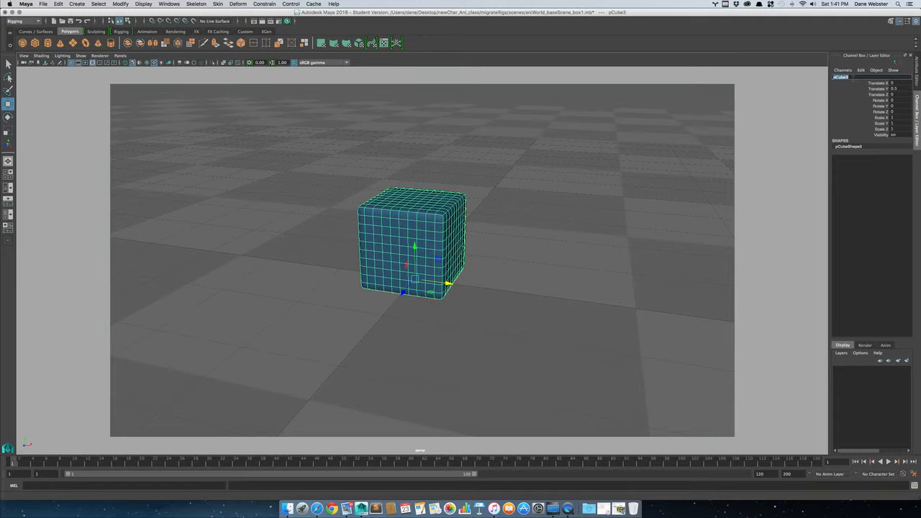
text(myCu)
key(Return)
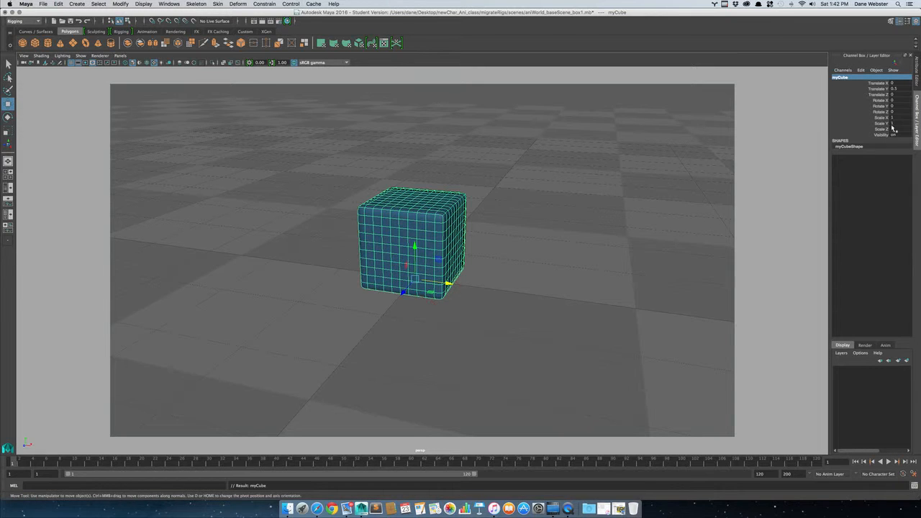
Freeze the transformations of myCube, then select the ground plane instead.
click(120, 4)
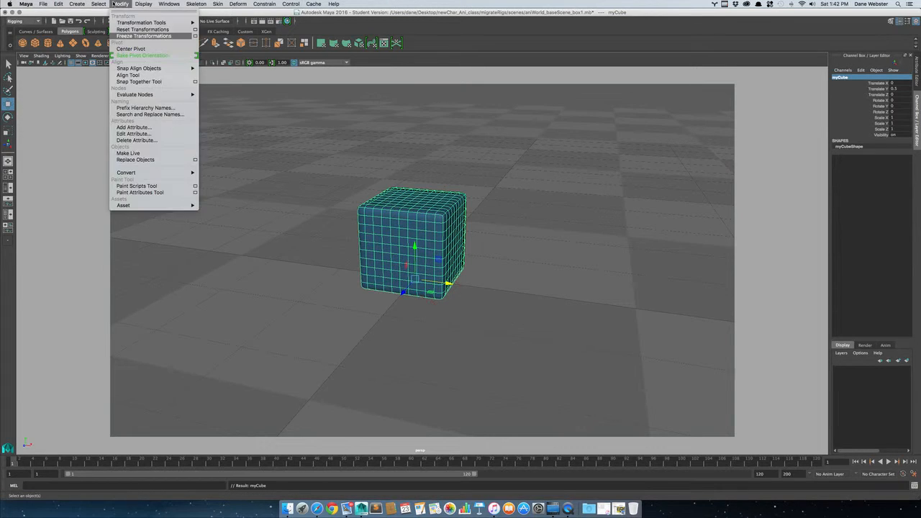
click(122, 38)
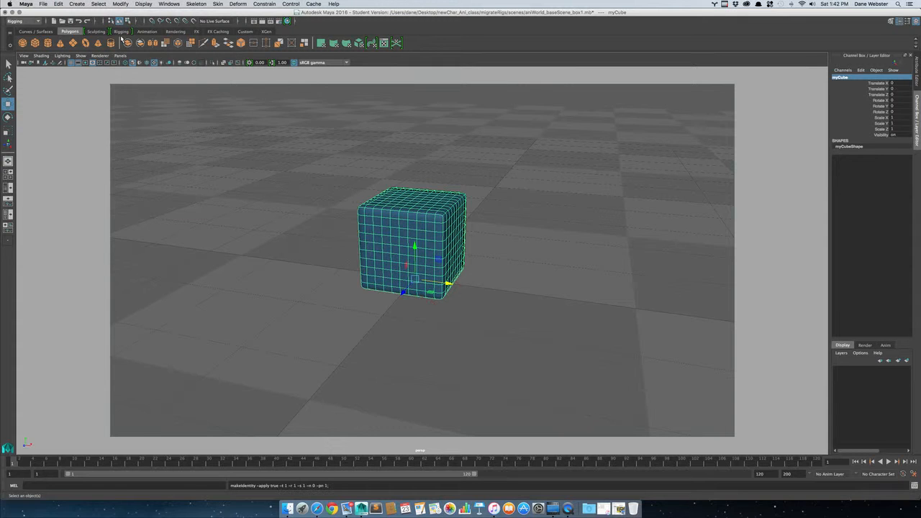
click(492, 140)
alt+right_drag(508, 274, 476, 264)
alt+middle_drag(461, 253, 492, 252)
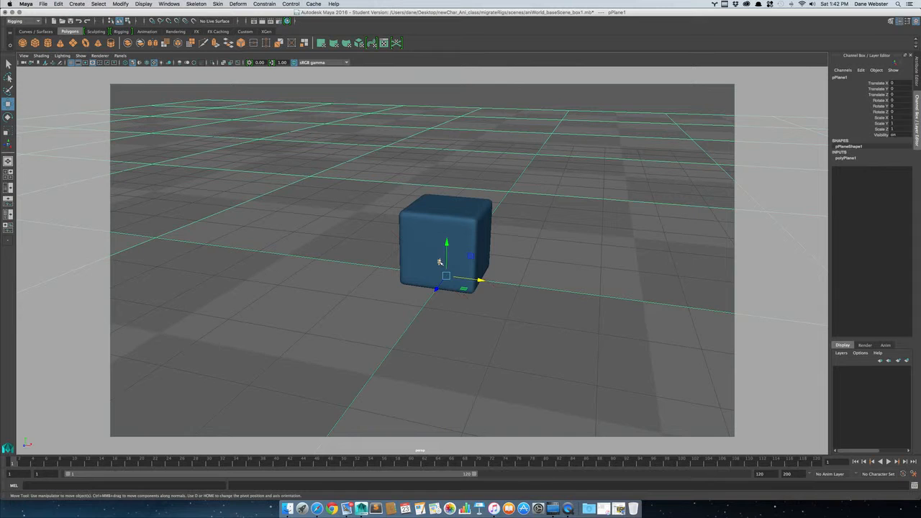
Open the preferences and choose Film (24 fps) as the time working unit.
click(25, 4)
click(43, 23)
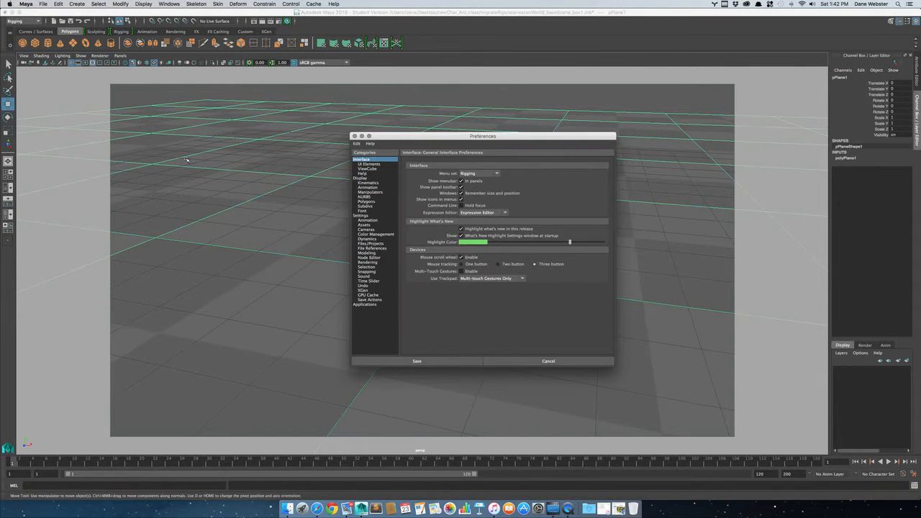
click(376, 216)
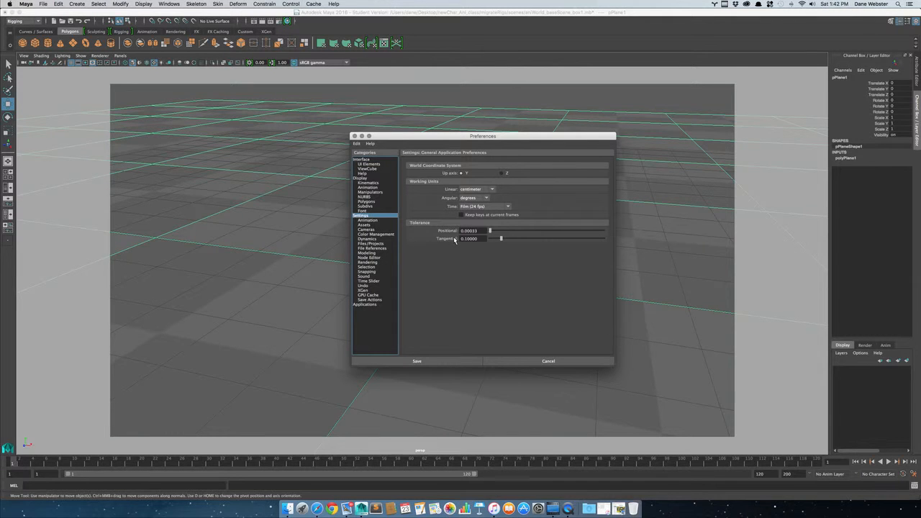
click(509, 208)
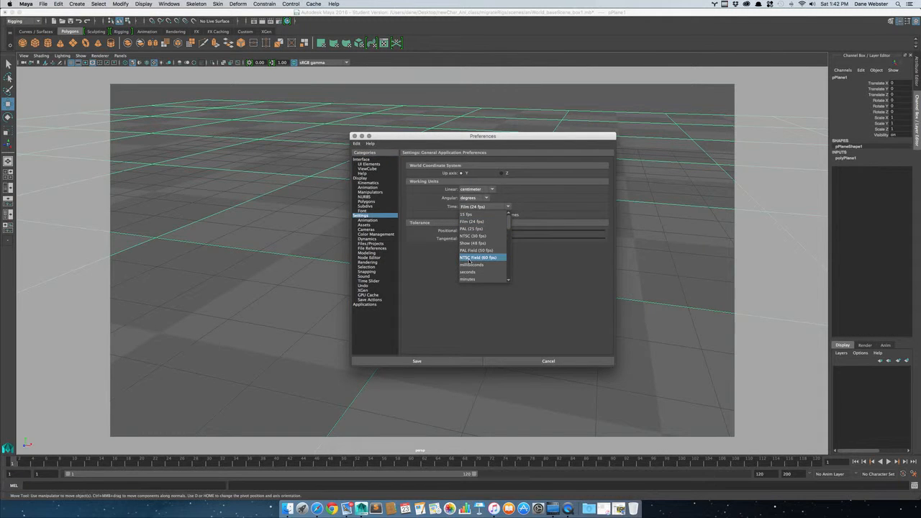
click(485, 223)
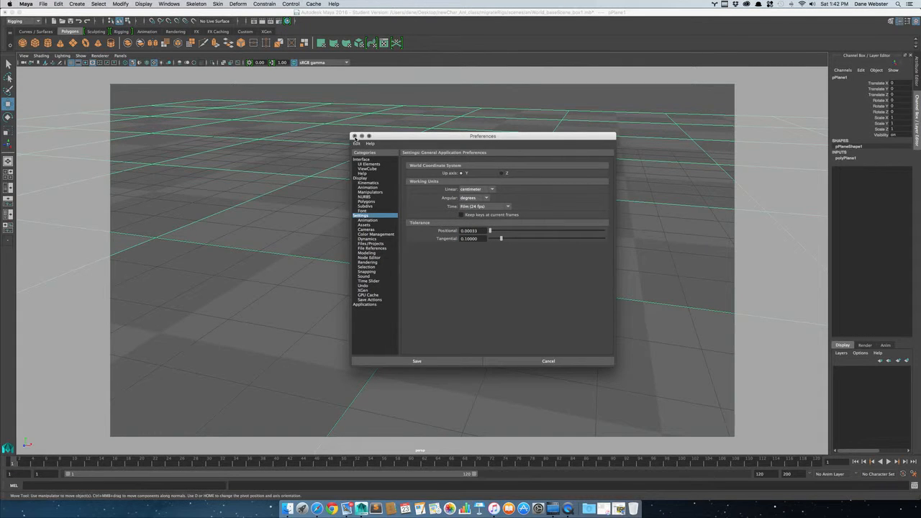
Set the time slider's playback speed to Real-time [24 fps] and save the preferences.
click(374, 281)
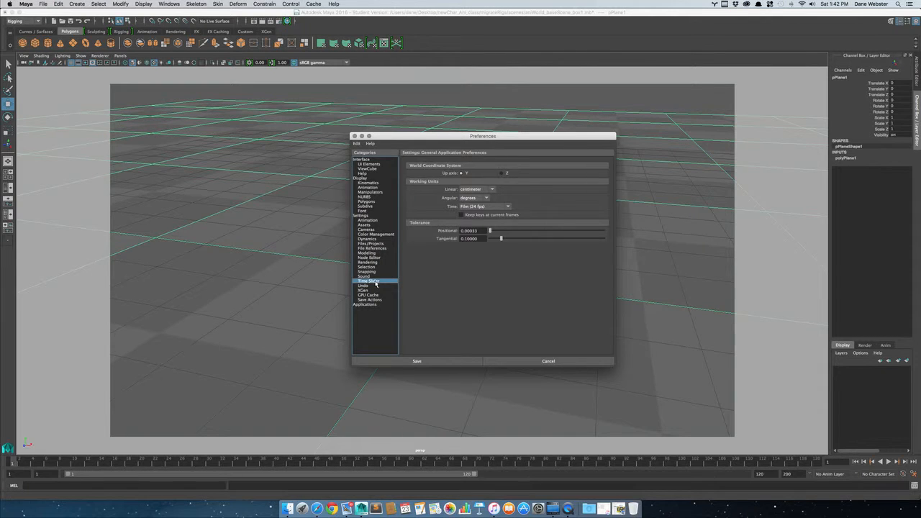
click(500, 260)
click(481, 266)
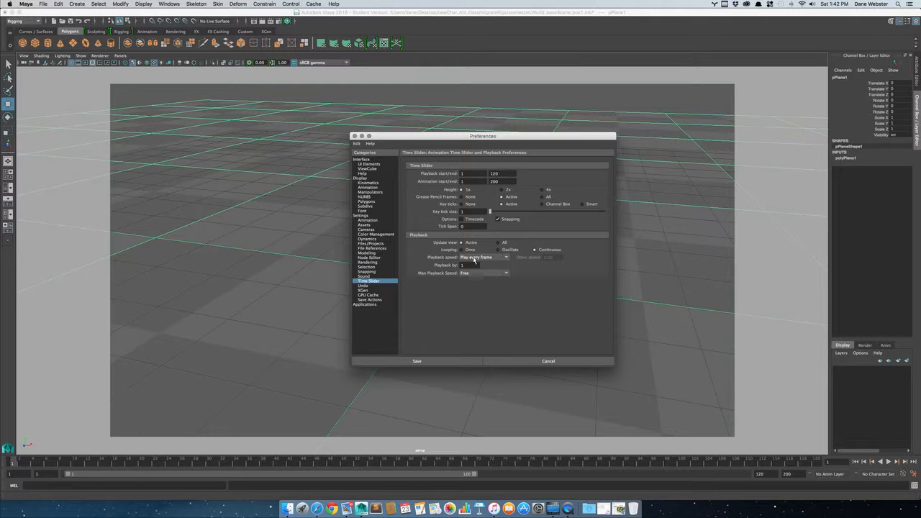
click(474, 258)
click(492, 273)
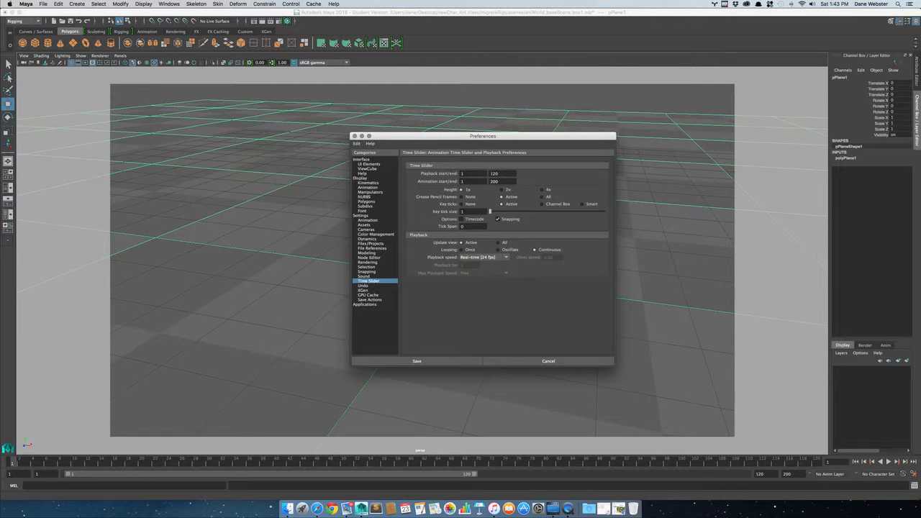
click(418, 362)
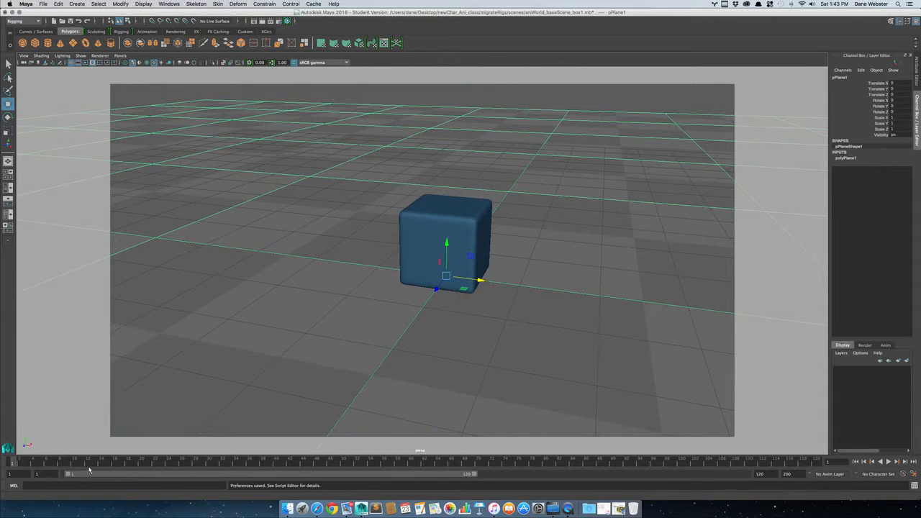
Briefly play the timeline and stop it, and adjust the playback range to end at frame 145.
key(alt+v)
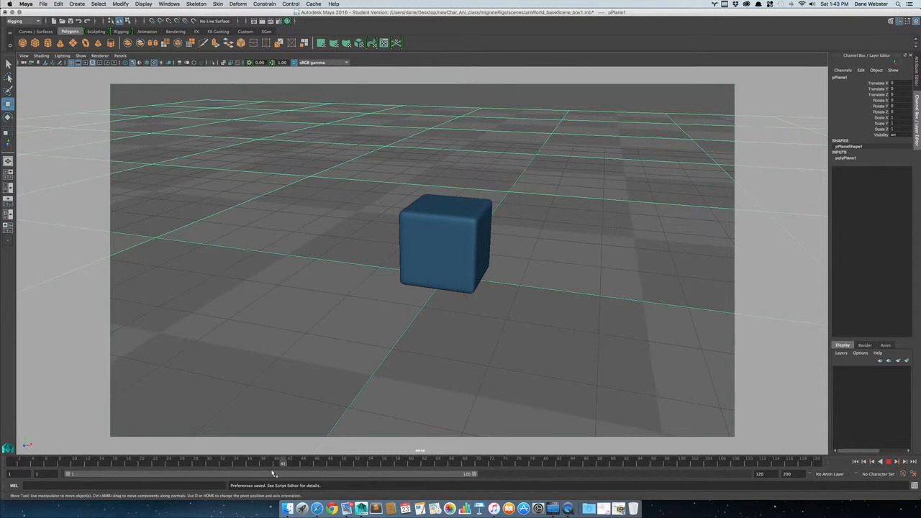
key(alt+v)
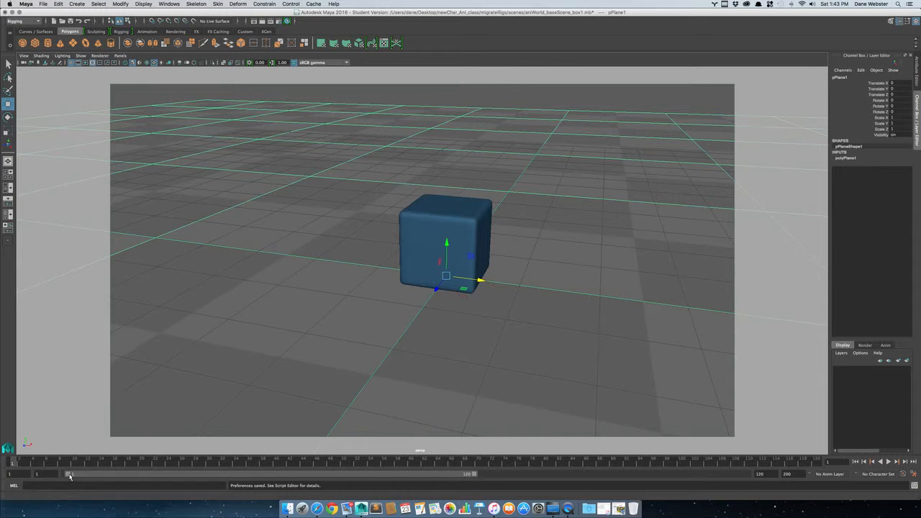
drag(472, 474, 784, 478)
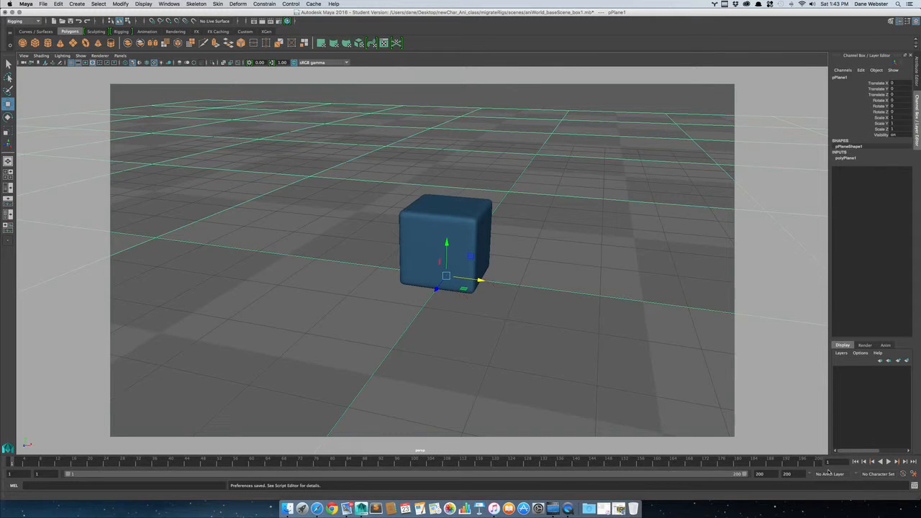
drag(745, 476, 555, 479)
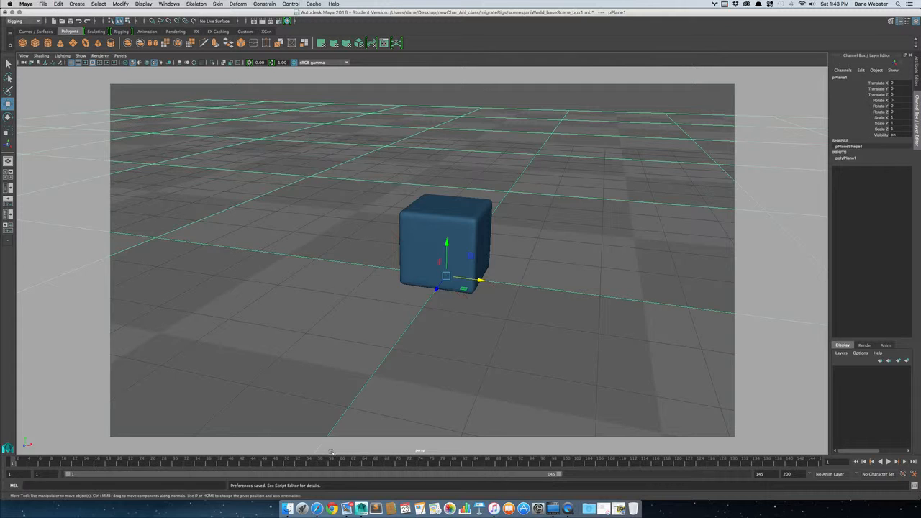
Select myCube and examine it from several angles and in the orthographic side view.
alt+right_drag(576, 302, 300, 248)
alt+drag(300, 248, 431, 261)
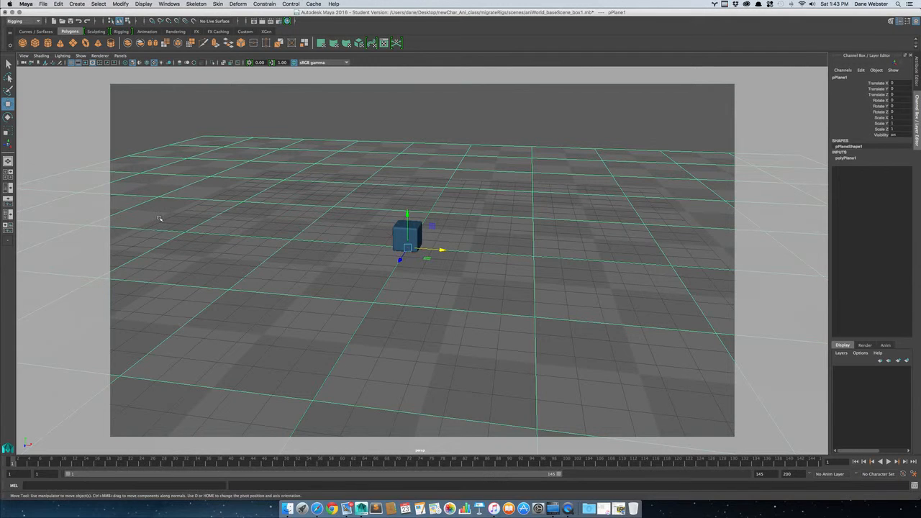
alt+drag(421, 241, 449, 239)
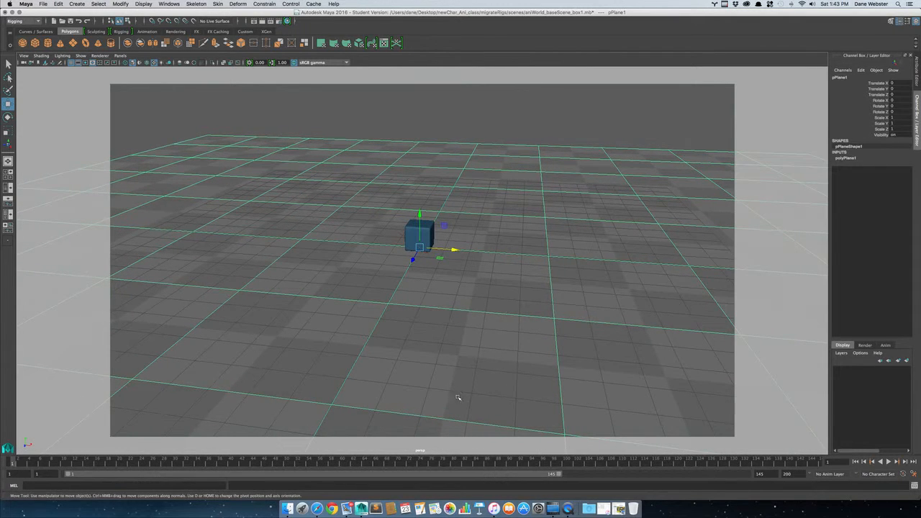
click(427, 223)
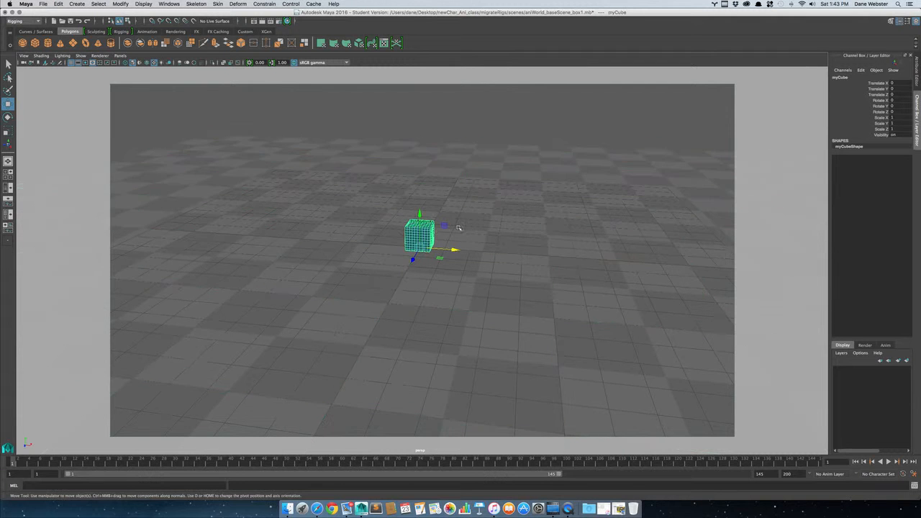
alt+middle_drag(447, 240, 471, 253)
alt+right_drag(462, 263, 675, 289)
alt+drag(388, 321, 365, 305)
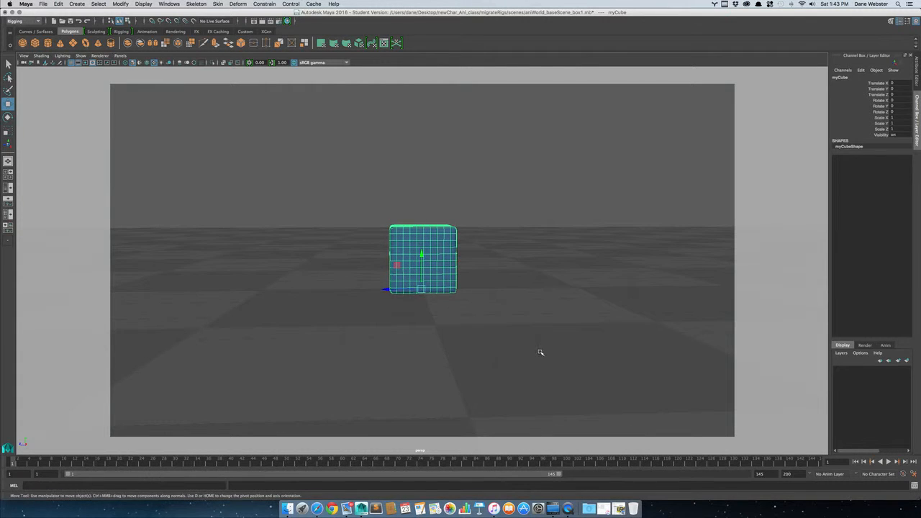
key(space)
key(space)
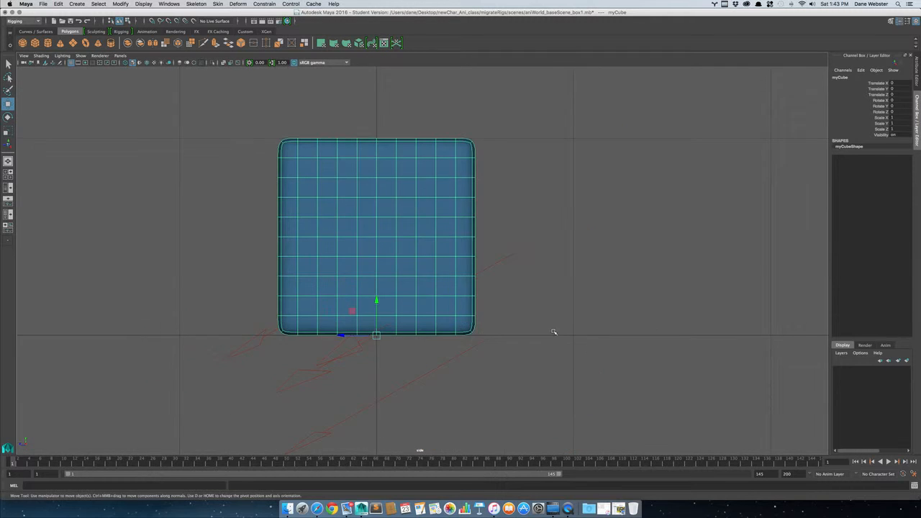
scroll(270, 247, up, 2)
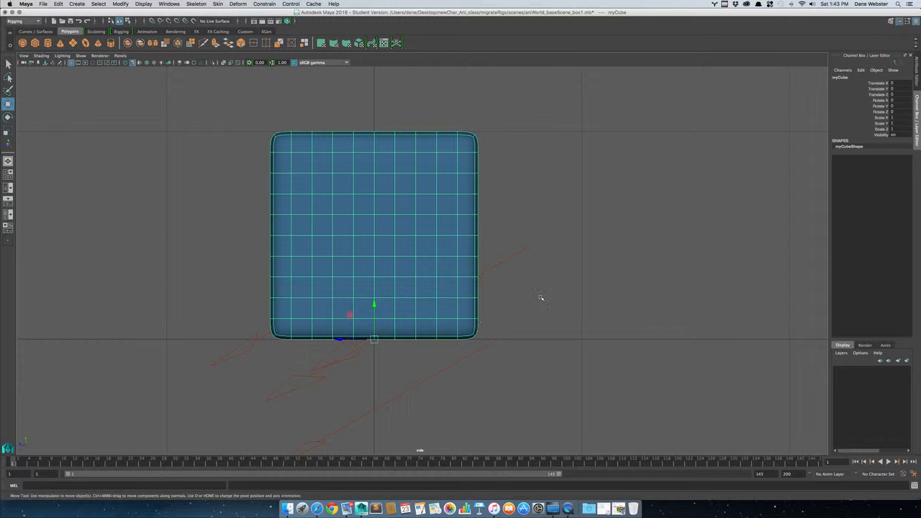
Return to the perspective view, look over the cube on the ground plane from farther away, and clear the selection.
key(space)
key(space)
alt+drag(588, 205, 444, 300)
alt+middle_drag(444, 301, 401, 288)
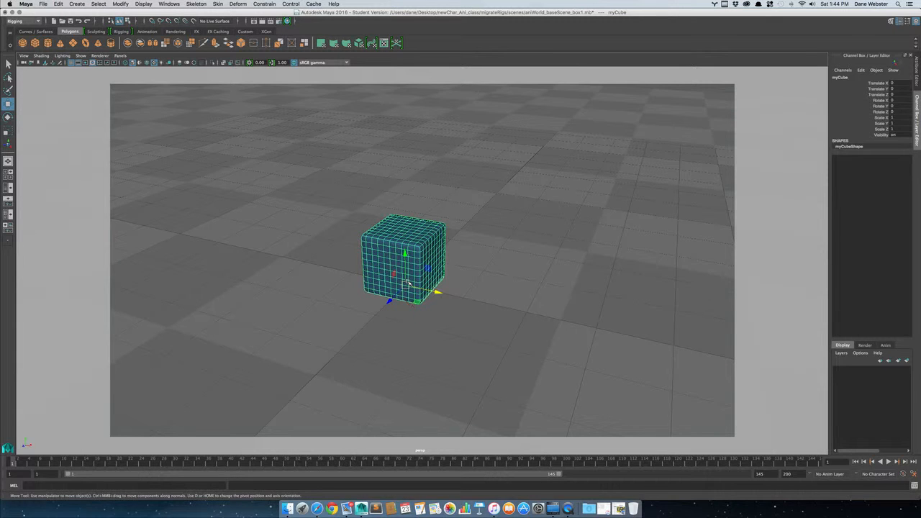
alt+right_drag(396, 293, 341, 292)
alt+middle_drag(440, 325, 432, 332)
alt+drag(403, 360, 397, 351)
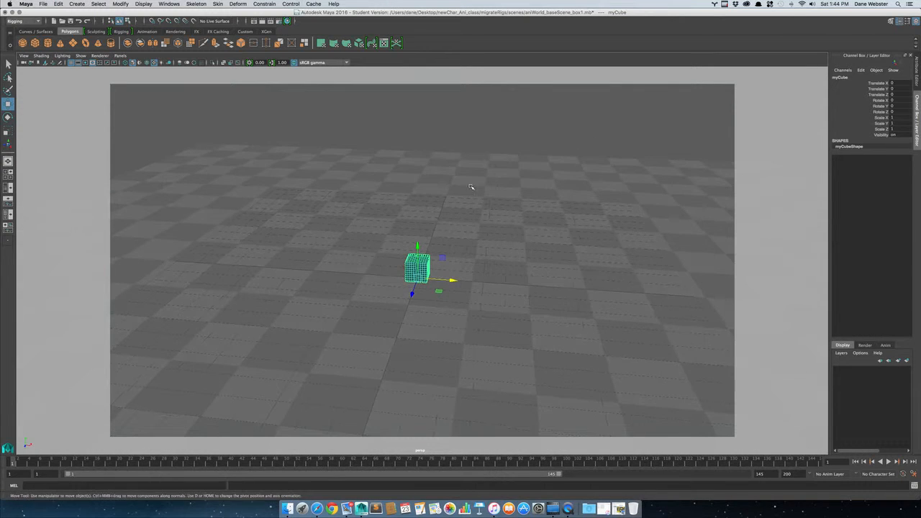
click(432, 112)
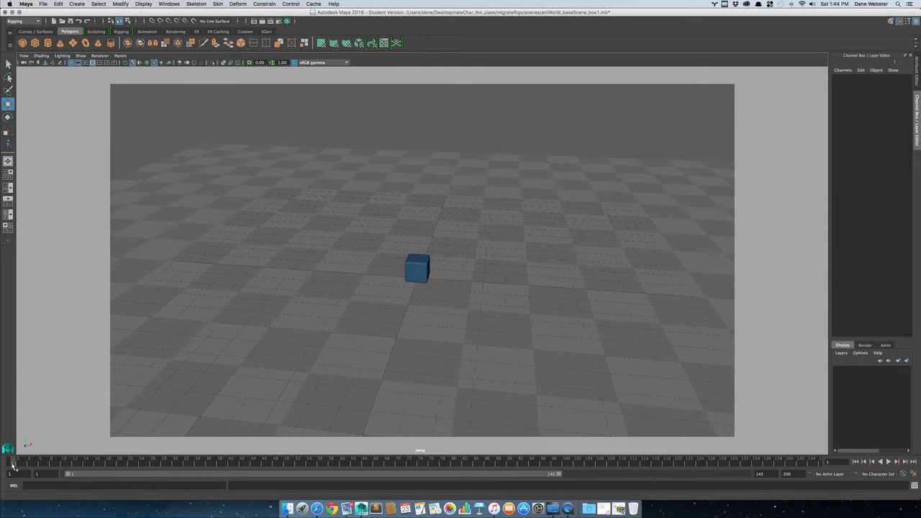
Select myCube and set a keyframe on its Translate X channel at frame 1 with a value of 0.
click(423, 268)
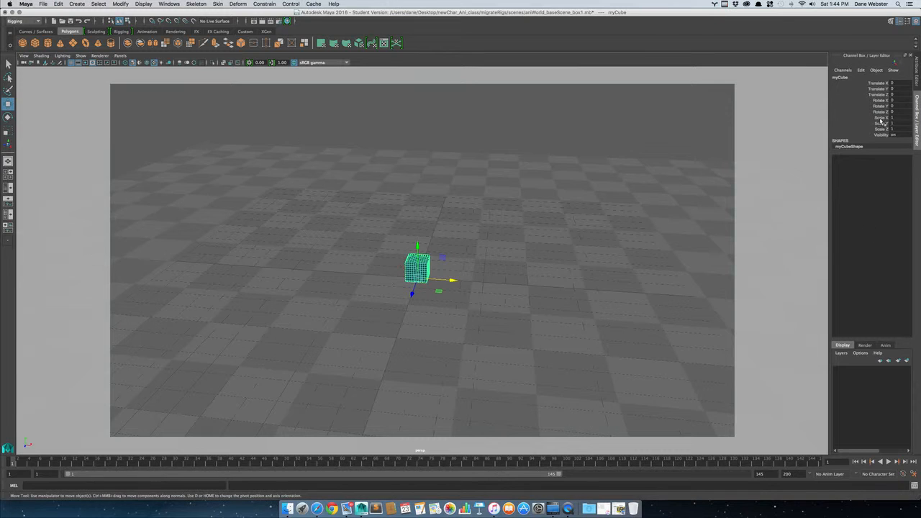
click(884, 84)
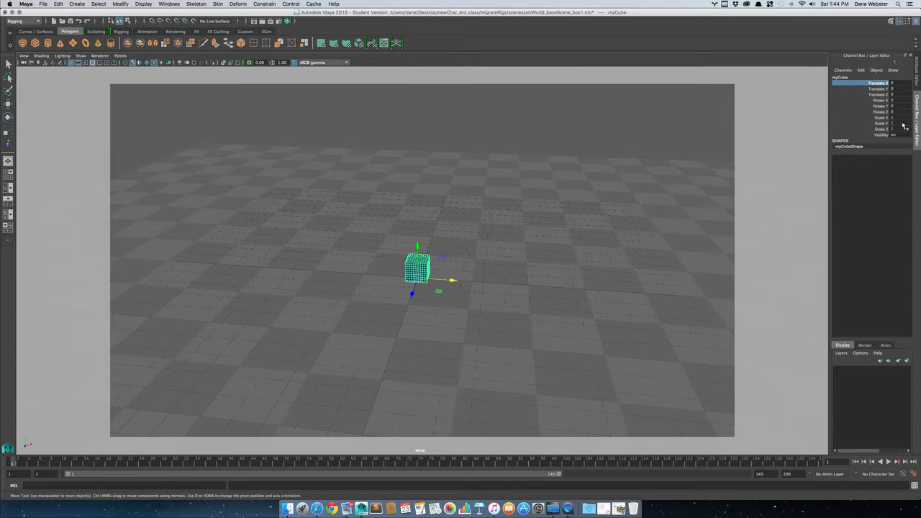
right_click(882, 84)
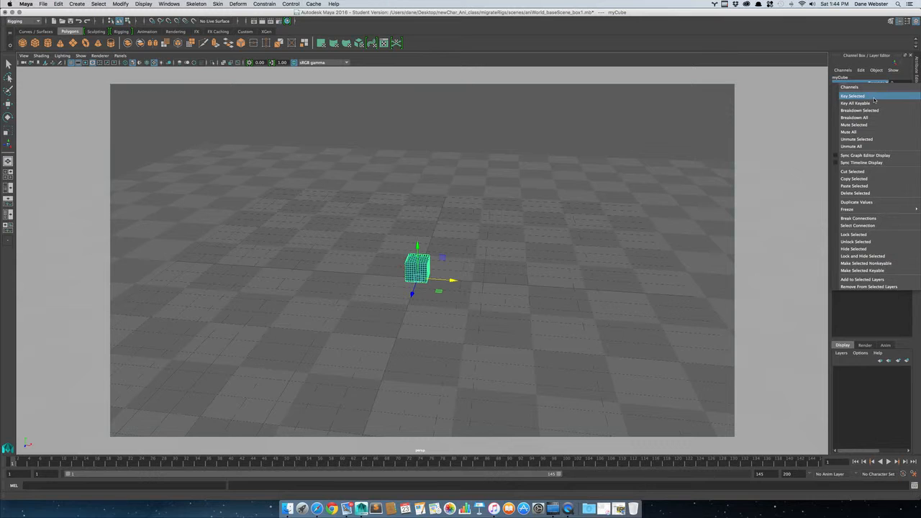
click(874, 96)
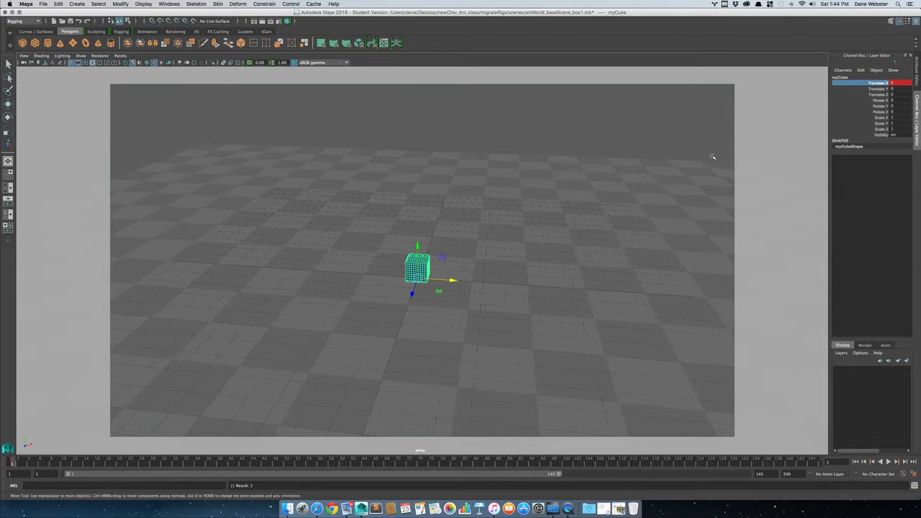
At frame 40, move the cube along X to about 9.98 and key its Translate X channel.
click(230, 464)
drag(453, 282, 688, 276)
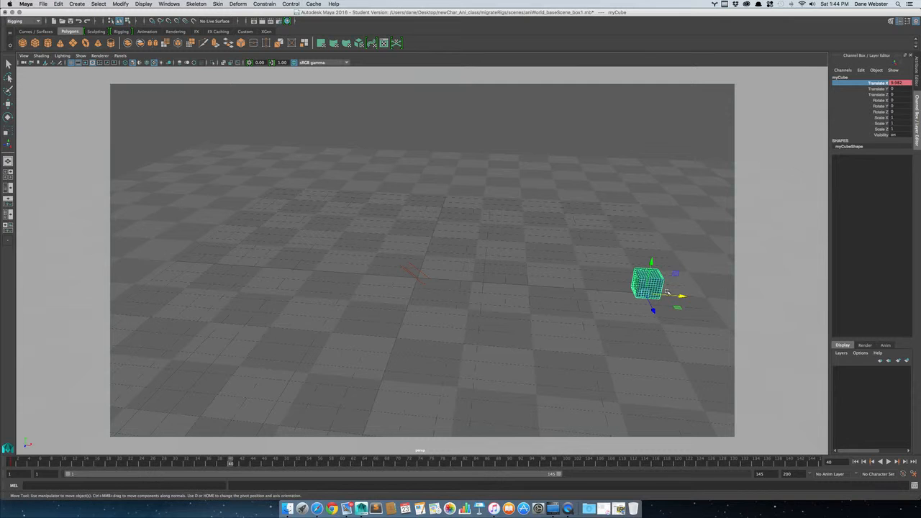
right_click(879, 86)
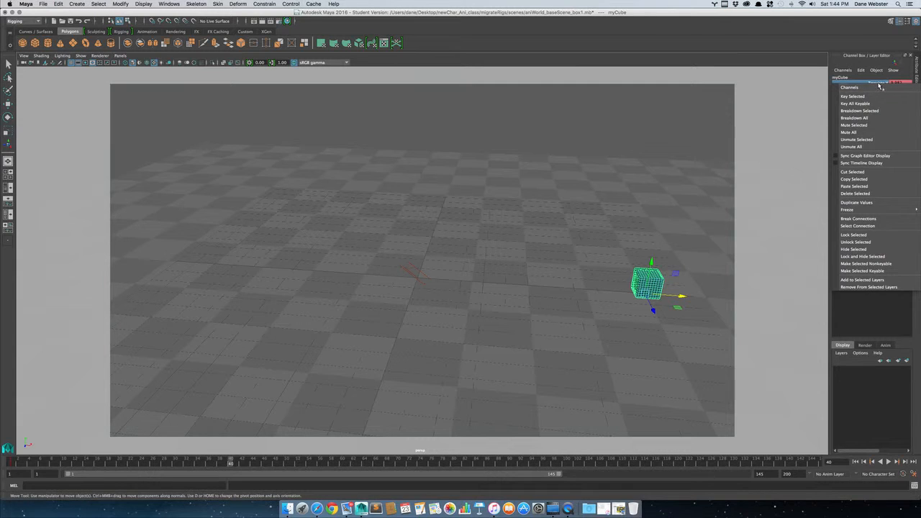
click(874, 98)
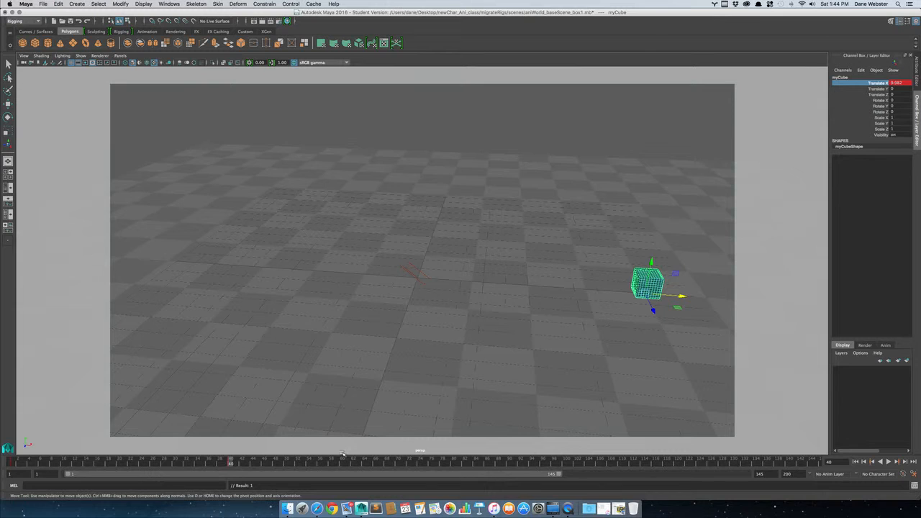
Try moving the cube to about -7.39 in X around frame 80 without keying it, and scrub the timeline.
drag(346, 467, 453, 465)
drag(681, 296, 299, 270)
drag(458, 462, 566, 464)
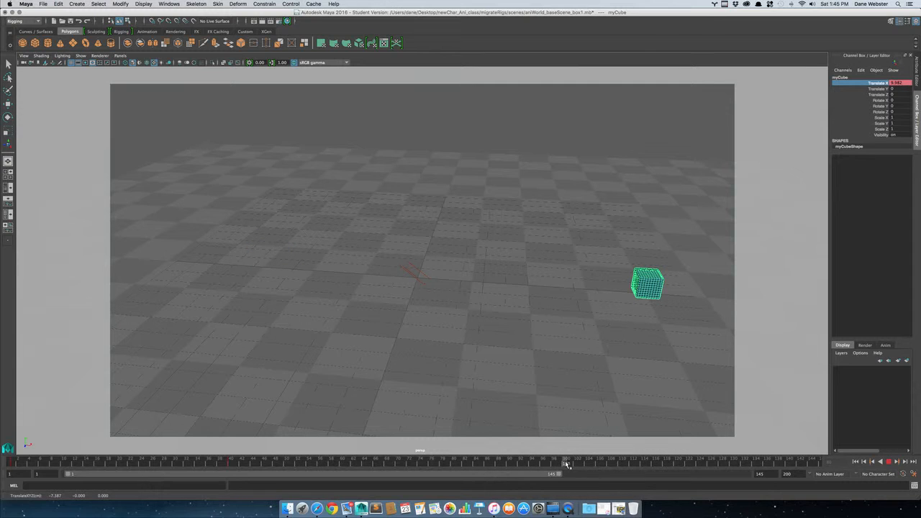
drag(243, 462, 396, 462)
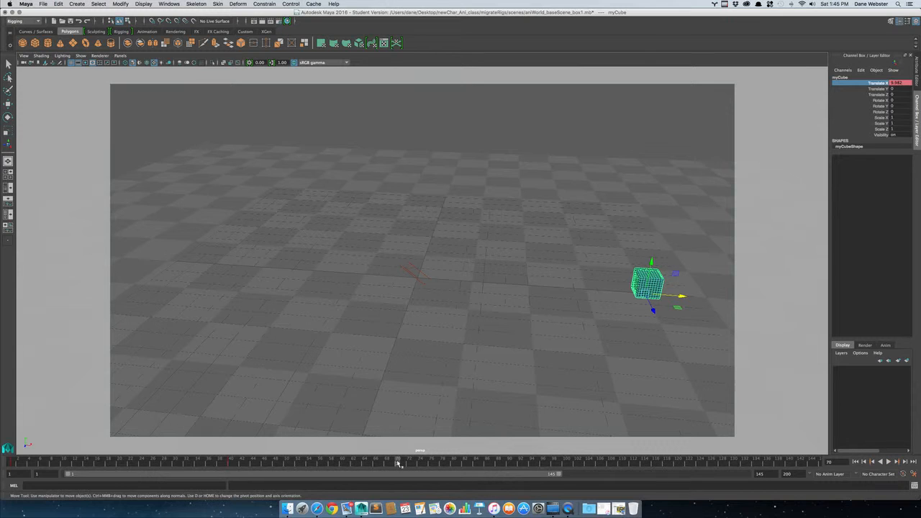
drag(398, 463, 232, 465)
At frame 100, move the cube along X to about -7.42 and key its Translate X channel.
drag(230, 464, 566, 466)
drag(686, 297, 293, 286)
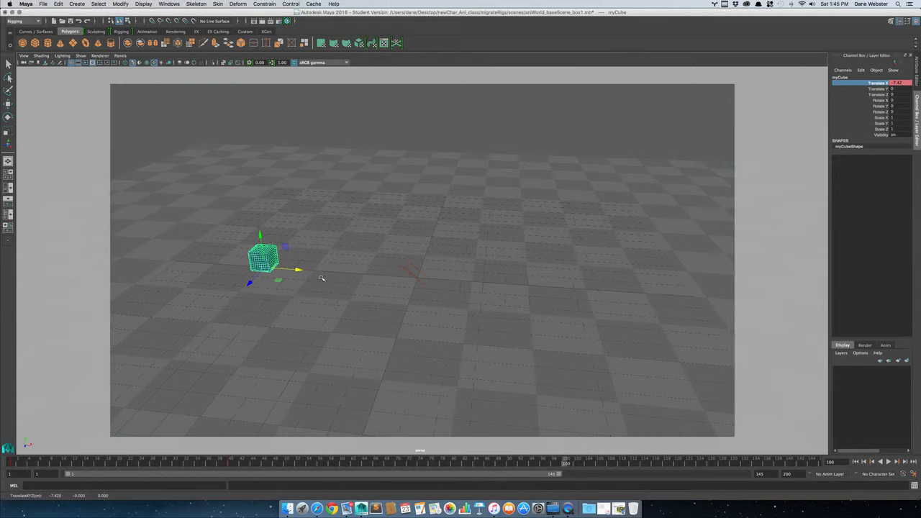
right_click(873, 83)
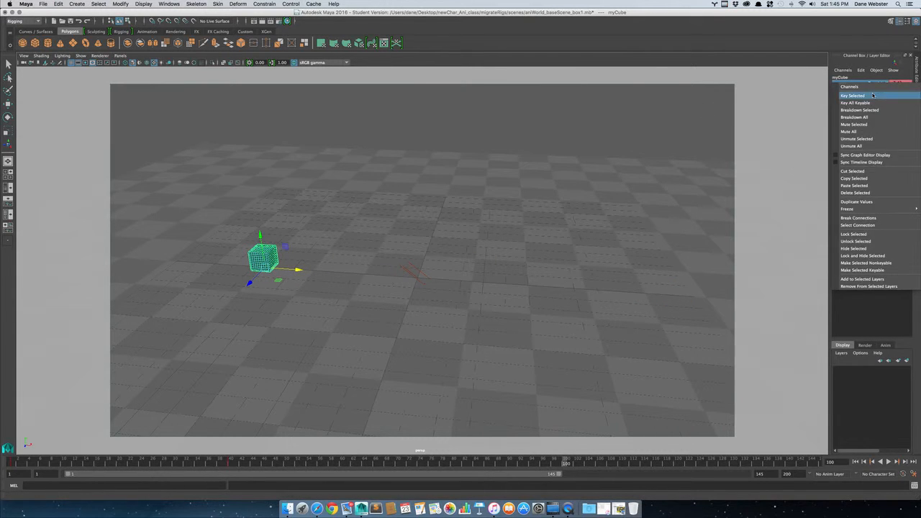
click(873, 94)
At frame 140, set the cube's Translate X to 0 and key that channel.
drag(565, 464, 791, 463)
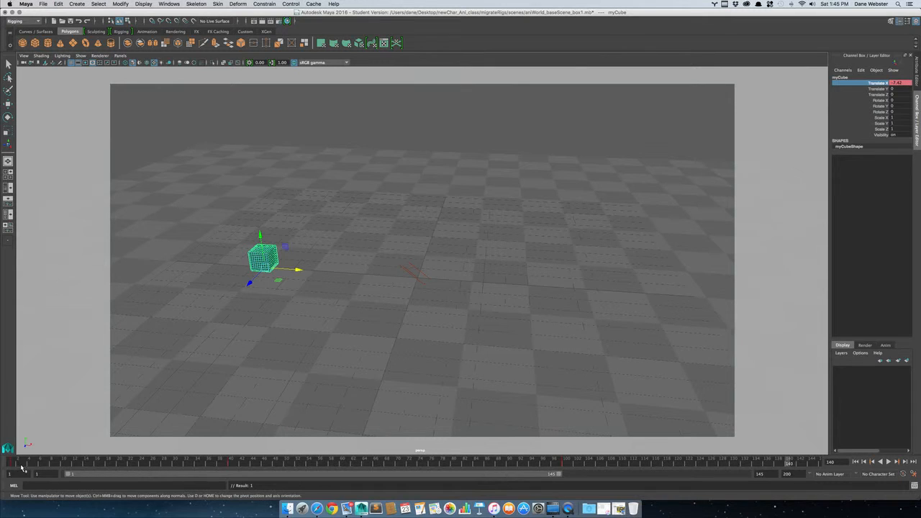
double_click(898, 84)
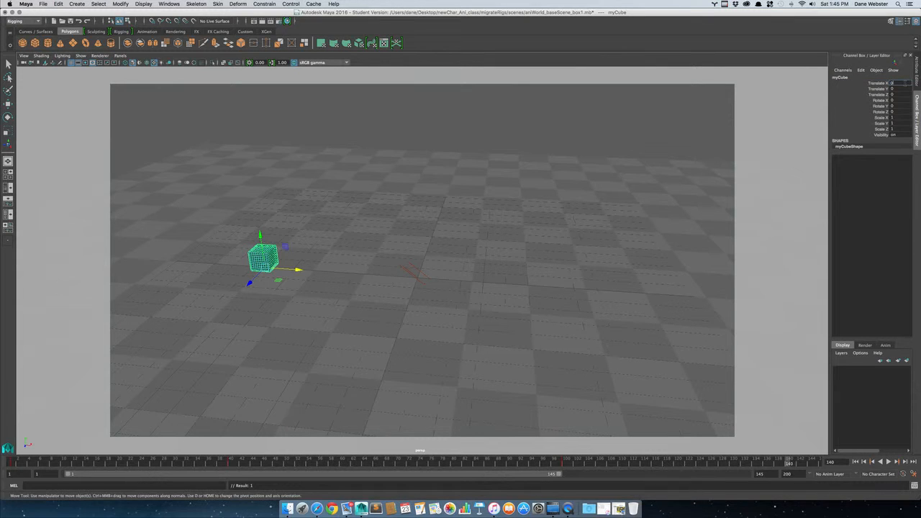
key(Return)
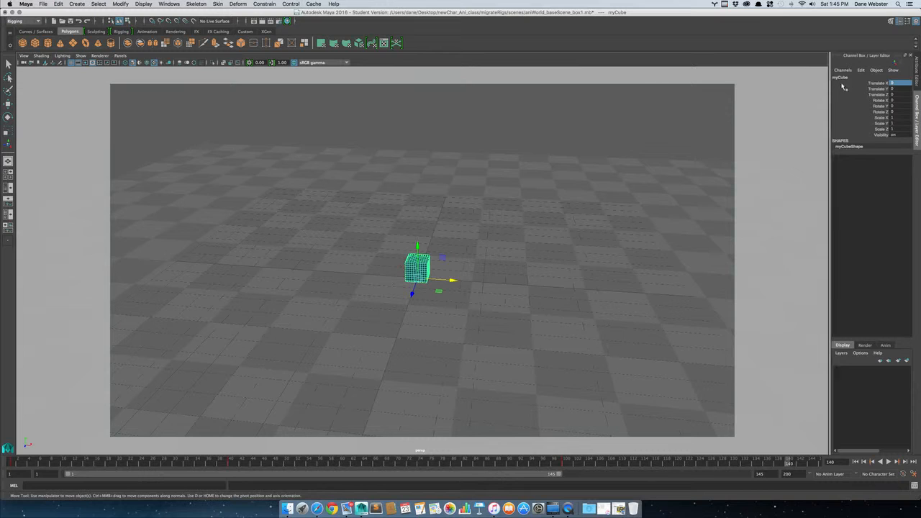
click(882, 84)
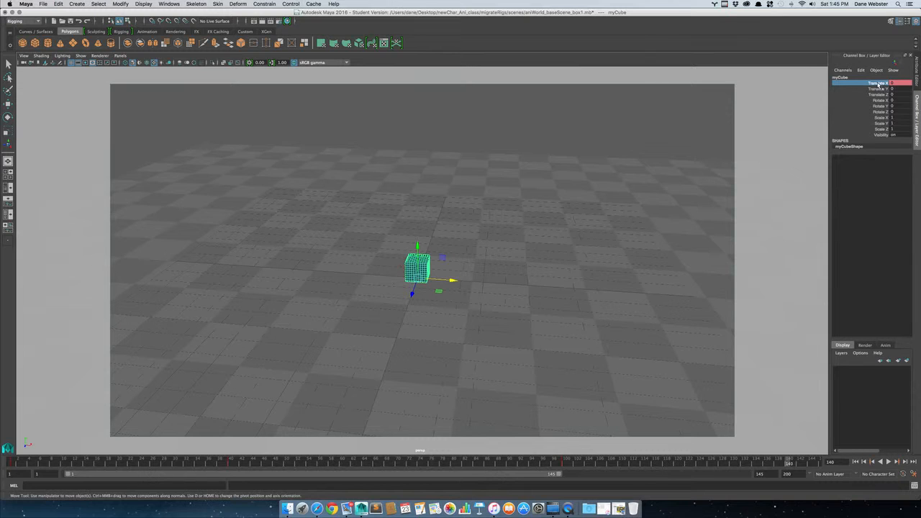
mouse_move(881, 87)
mouse_down()
mouse_move(880, 108)
mouse_move(878, 85)
mouse_up()
mouse_move(878, 85)
mouse_down()
mouse_move(883, 125)
mouse_move(878, 86)
mouse_up()
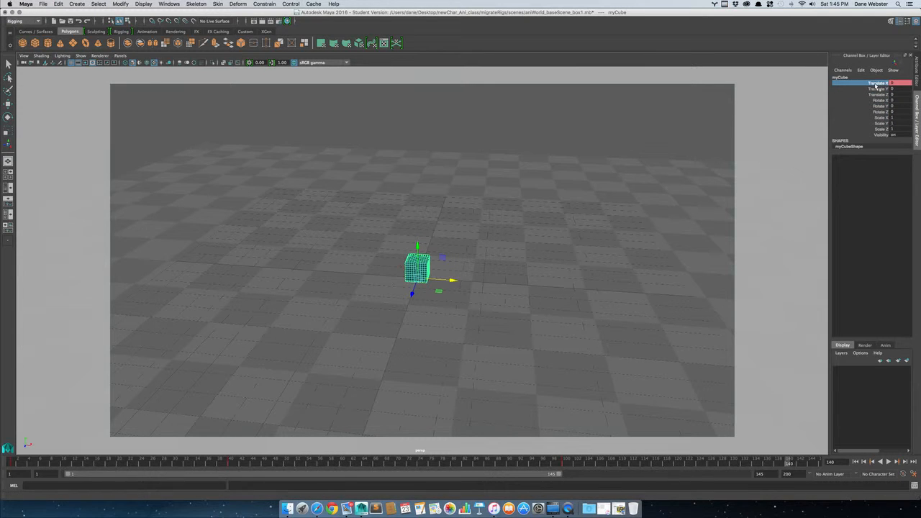
right_click(877, 86)
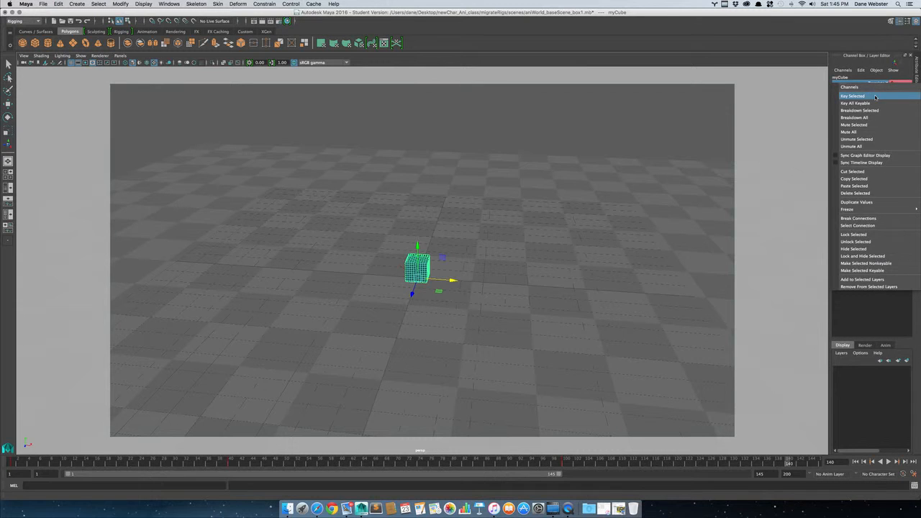
click(876, 96)
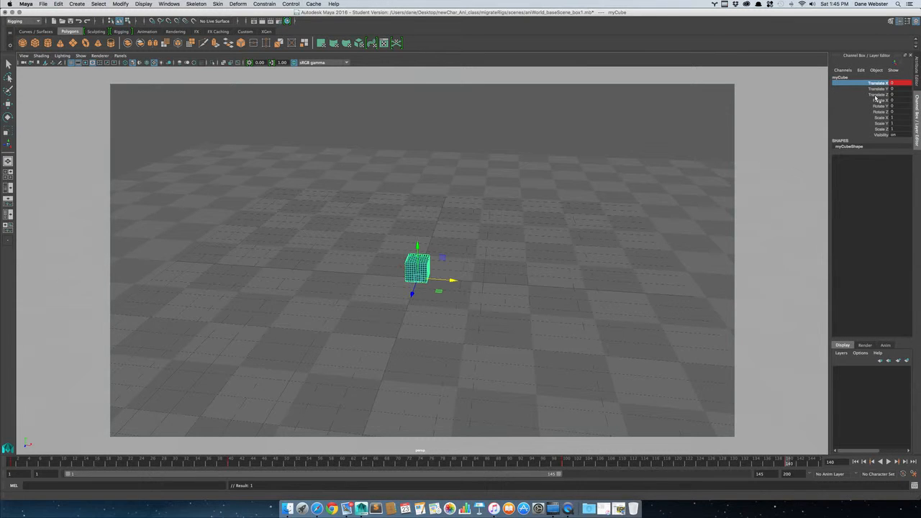
Key all of the cube's channels at frame 140 and undo that key.
key(s)
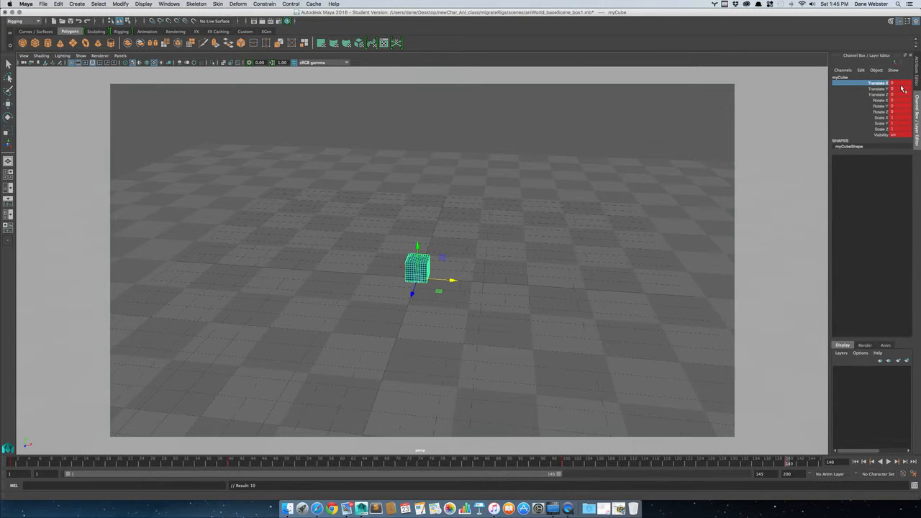
key(z)
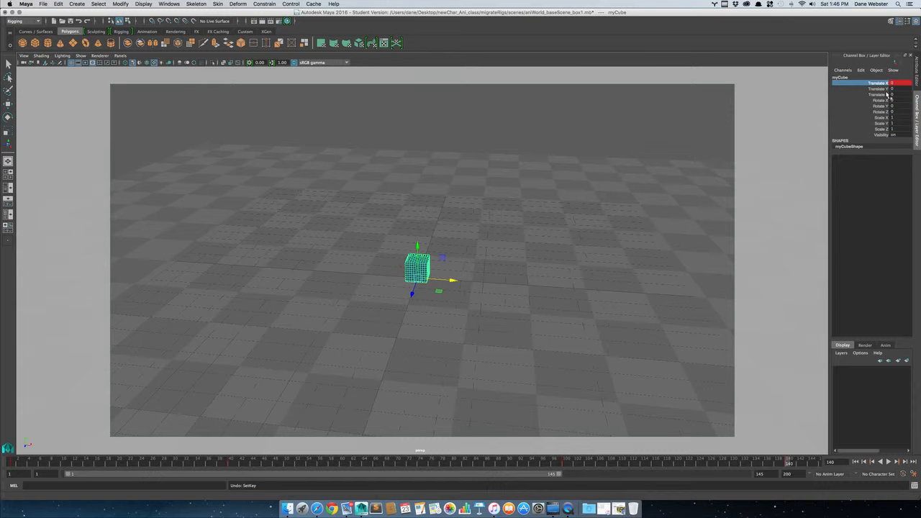
key(ctrl+Up)
click(605, 149)
key(ctrl+Up)
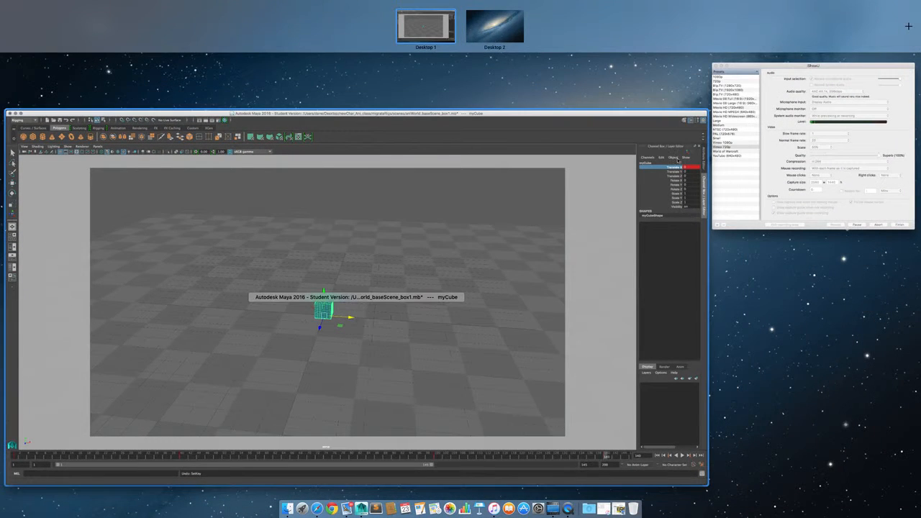
click(663, 282)
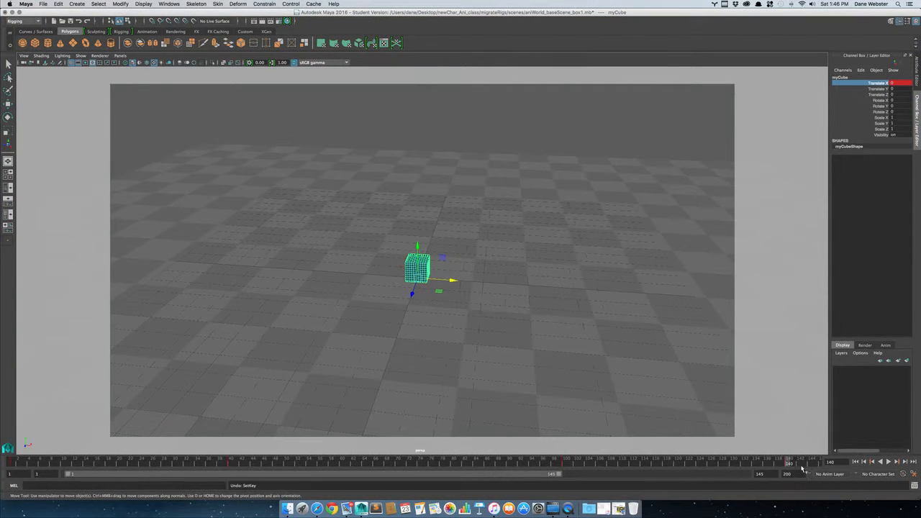
Rewind to the first frame, play the cube's animation, and stop it near frame 141.
click(856, 461)
click(890, 462)
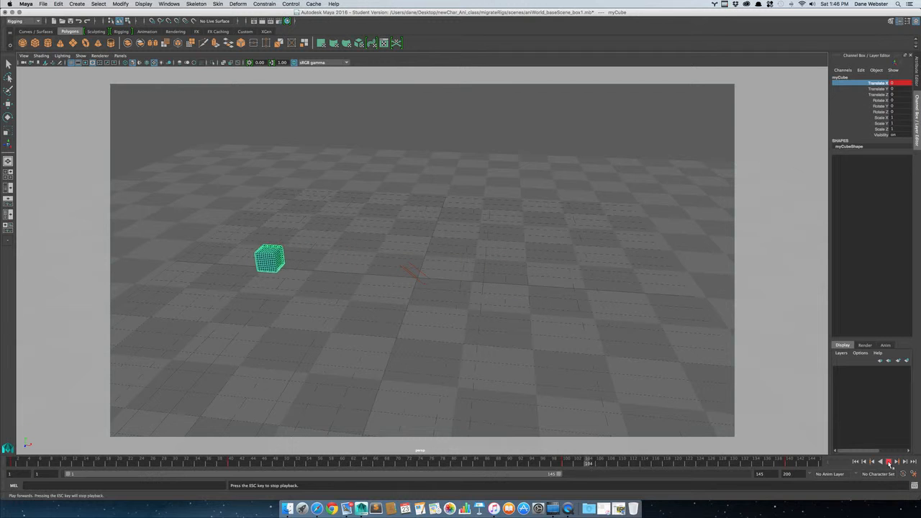
click(889, 462)
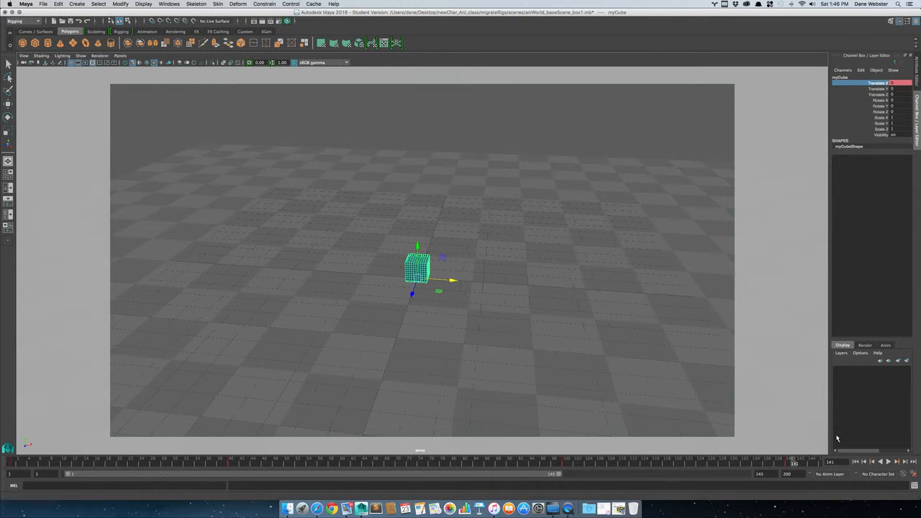
Open the Graph Editor as a floating window, enlarge it to view the cube's Translate X curve, and close it.
click(169, 3)
mouse_move(216, 22)
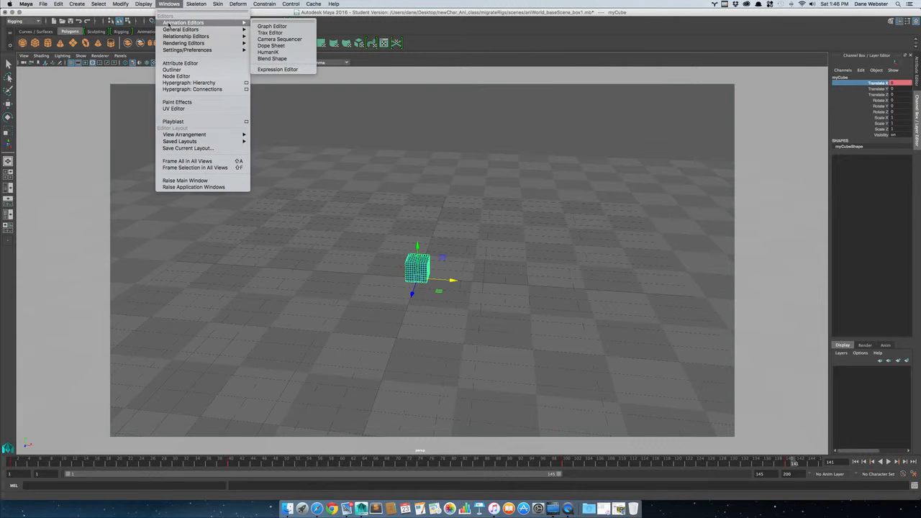
click(274, 27)
drag(223, 95, 721, 117)
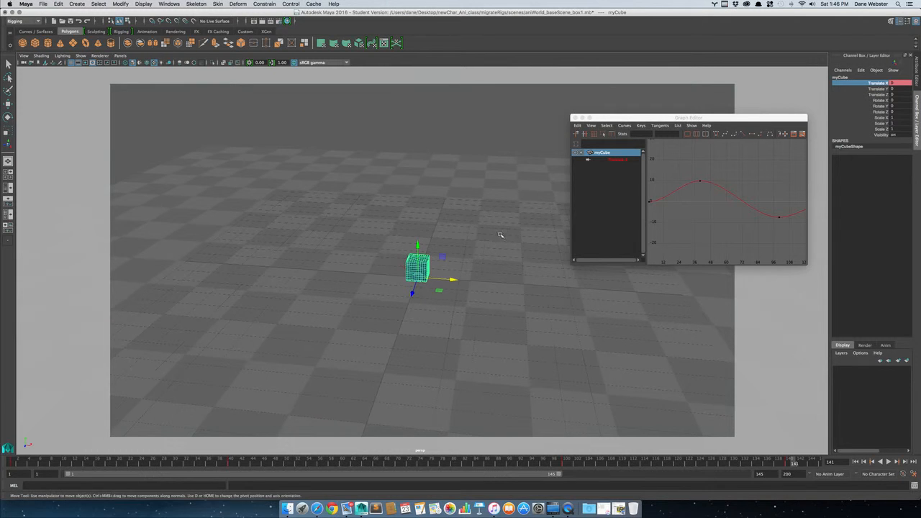
alt+middle_drag(449, 228, 285, 214)
drag(713, 117, 494, 88)
drag(587, 231, 757, 412)
drag(502, 89, 550, 94)
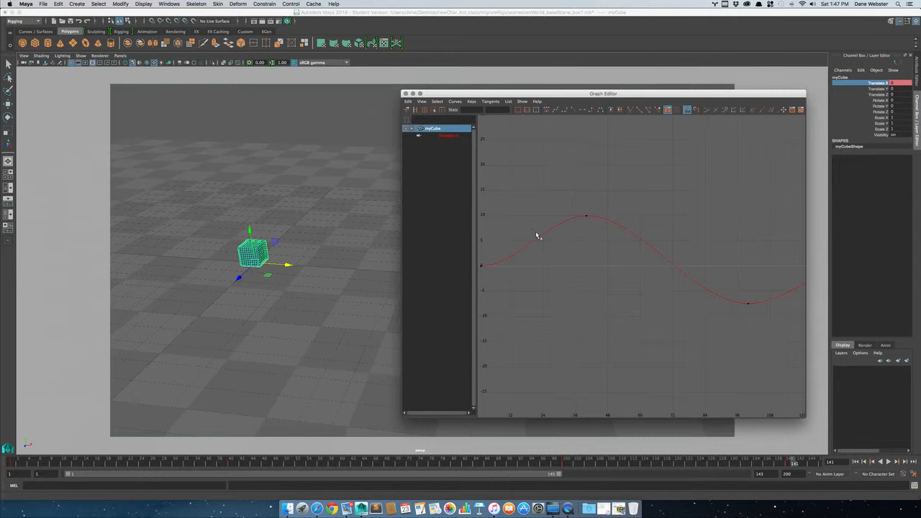
click(406, 93)
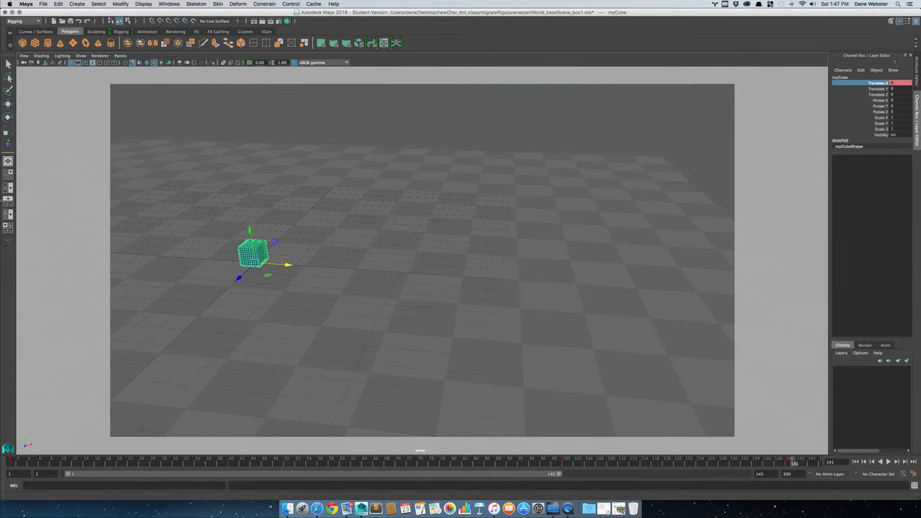
Switch to the Persp/Graph split layout, recentre the cube in the view, and frame its whole animation curve in the graph.
click(8, 208)
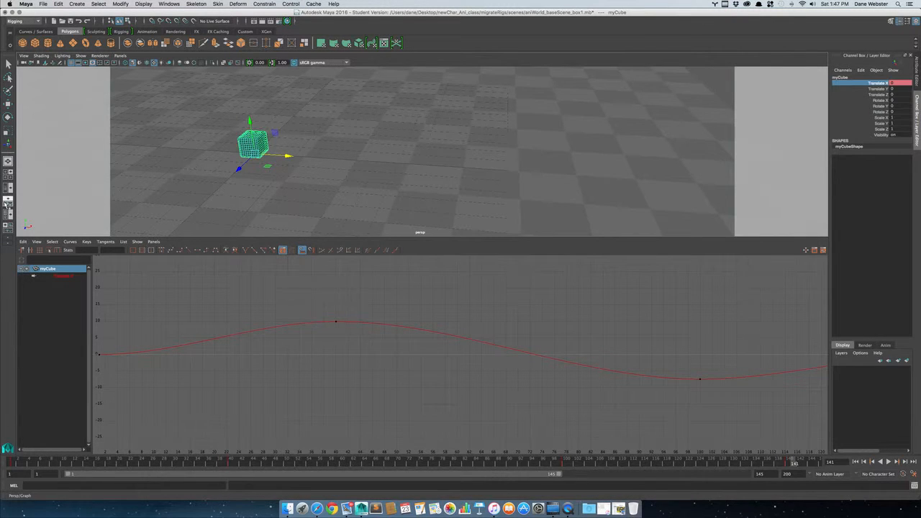
middle_drag(355, 156, 513, 172)
key(f)
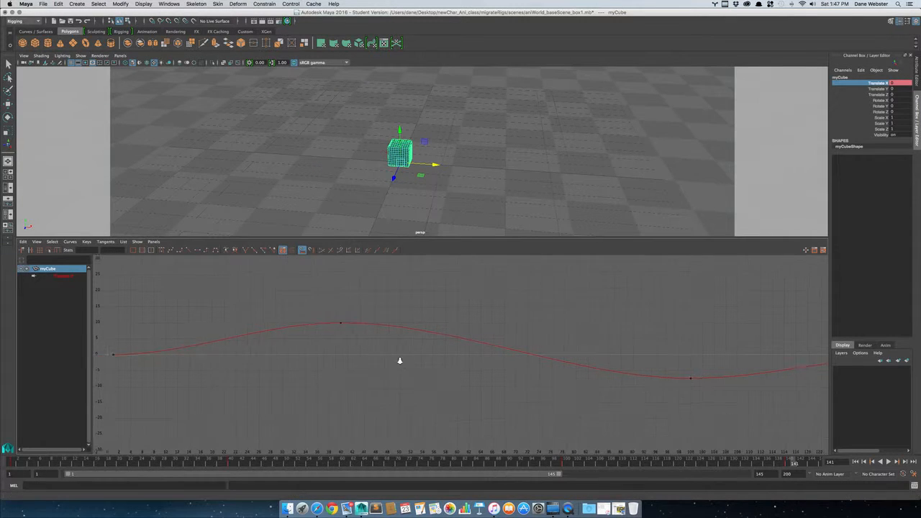
drag(779, 382, 787, 388)
key(f)
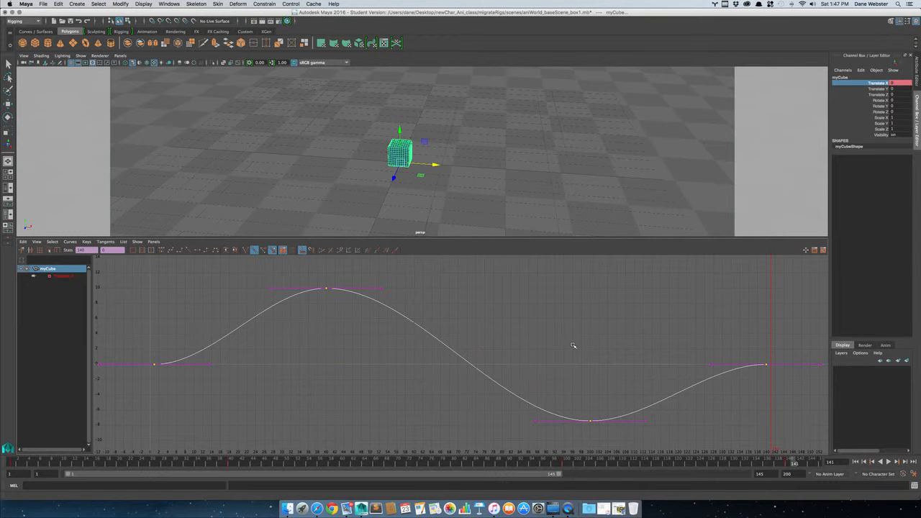
Select and frame all the keys of the cube's animation curve, and choose its Translate X channel in the Graph Editor.
click(574, 348)
drag(120, 289, 425, 389)
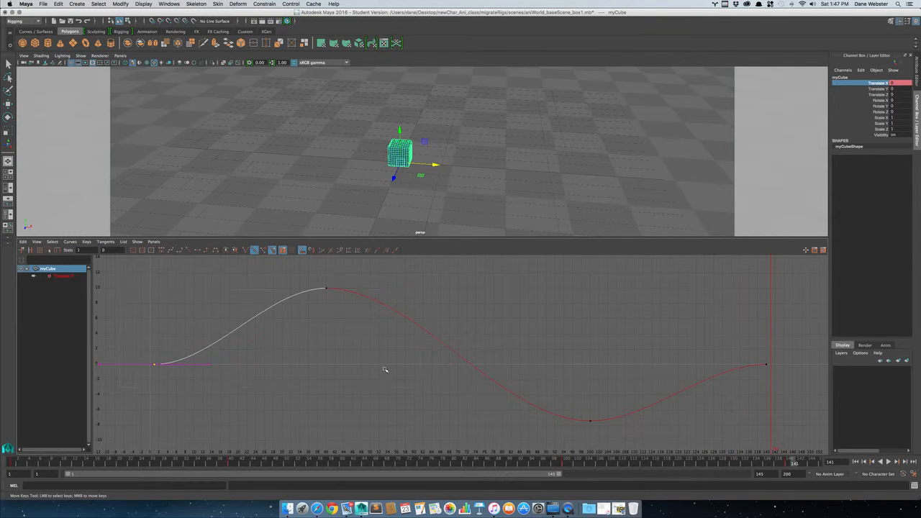
drag(131, 286, 915, 451)
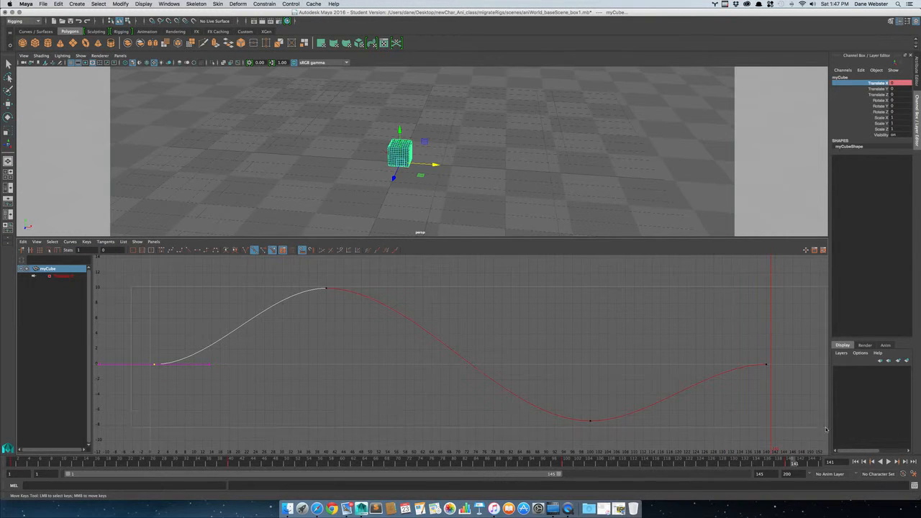
drag(826, 429, 825, 430)
click(608, 440)
key(f)
scroll(600, 382, down, 5)
drag(261, 316, 578, 399)
key(f)
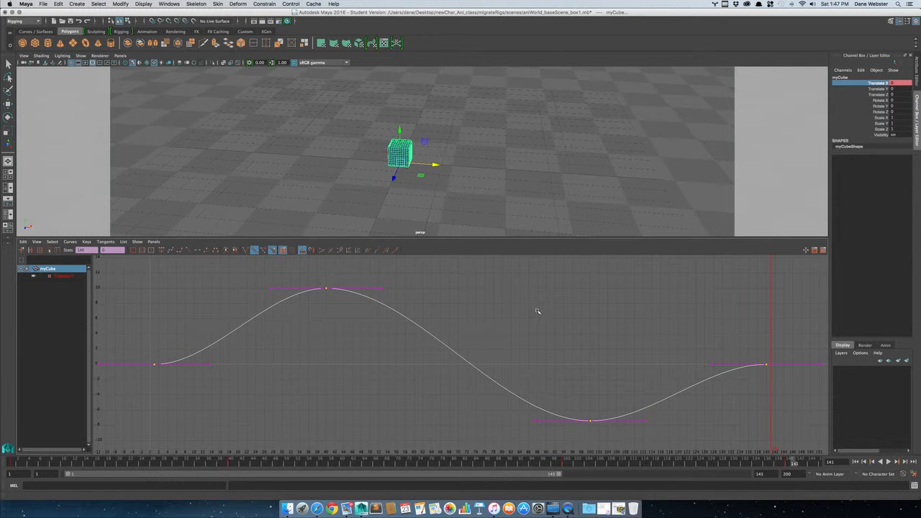
click(64, 277)
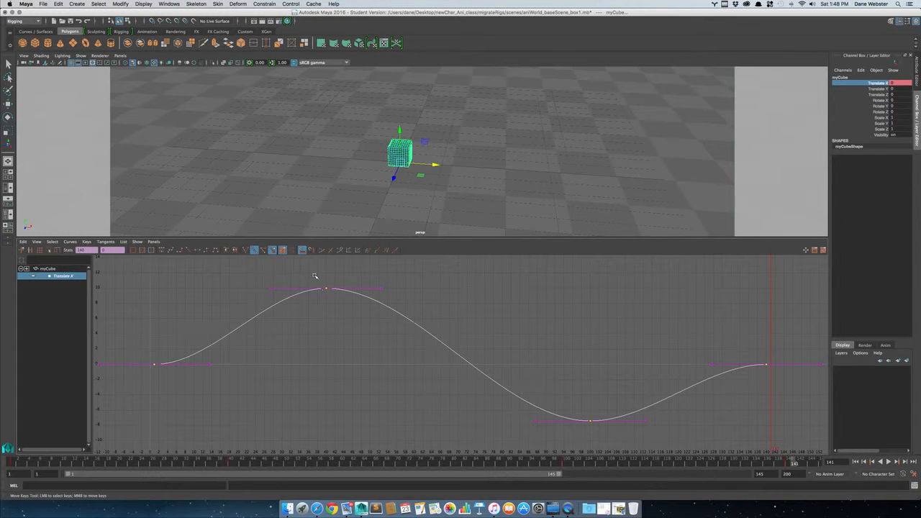
Try tilting the incoming tangent handle of the frame 40 key and the outgoing handle of the first key, undoing each edit.
click(328, 288)
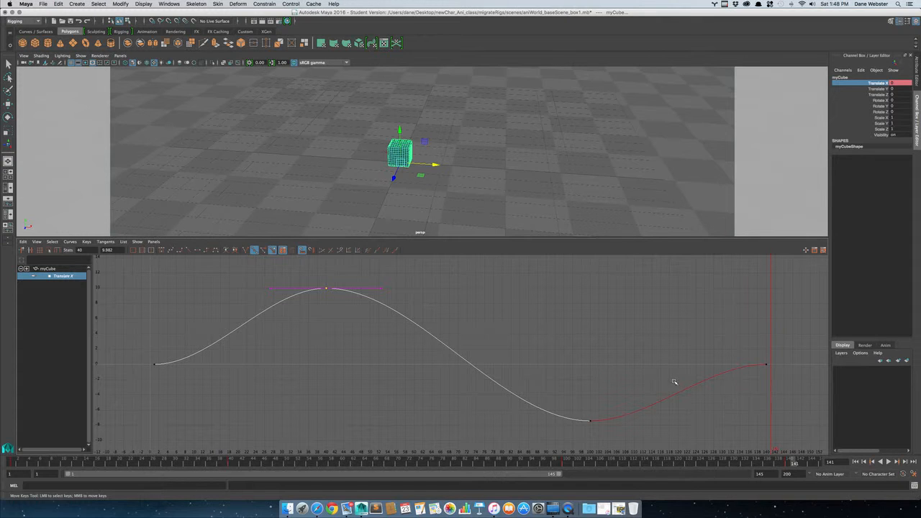
drag(317, 267, 341, 307)
drag(276, 298, 276, 298)
scroll(276, 297, down, 1)
key(w)
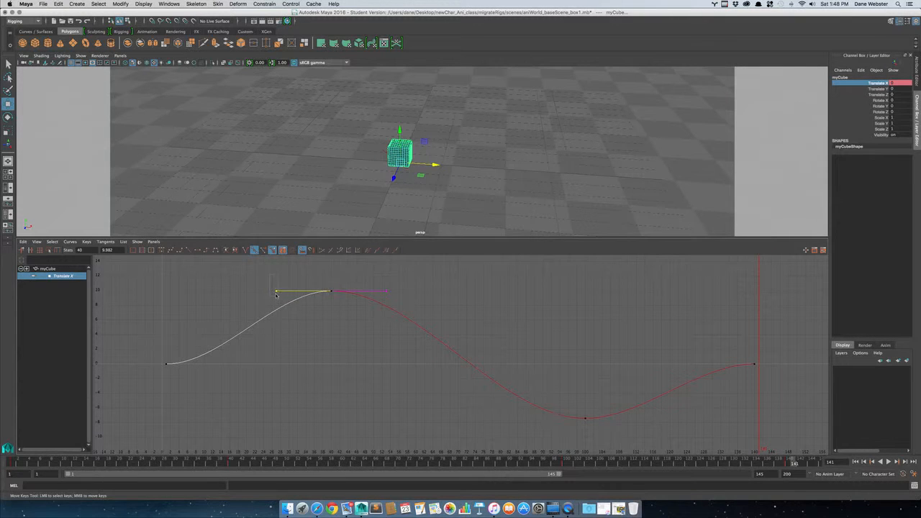
mouse_move(276, 291)
middle_down()
mouse_move(280, 309)
mouse_move(284, 278)
middle_up()
key(ctrl+z)
key(ctrl+z)
key(ctrl+z)
middle_drag(220, 364, 258, 335)
key(ctrl+z)
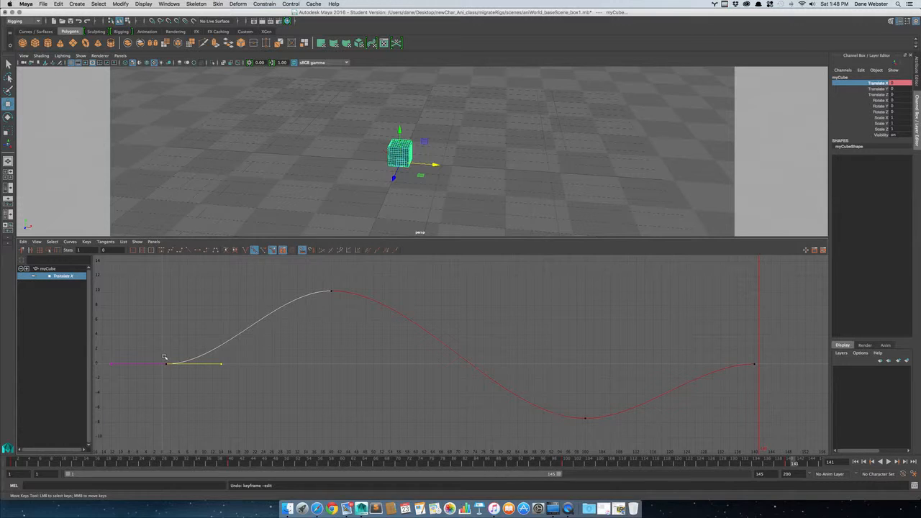
Play the cube's animation, stop it near frame 55, and select the curve's key at frame 40.
click(888, 462)
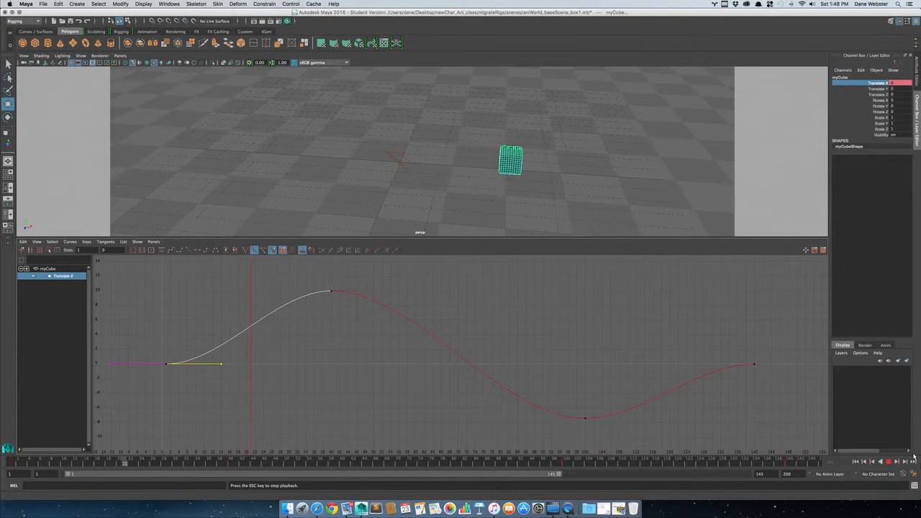
click(889, 463)
click(232, 292)
drag(272, 274, 372, 350)
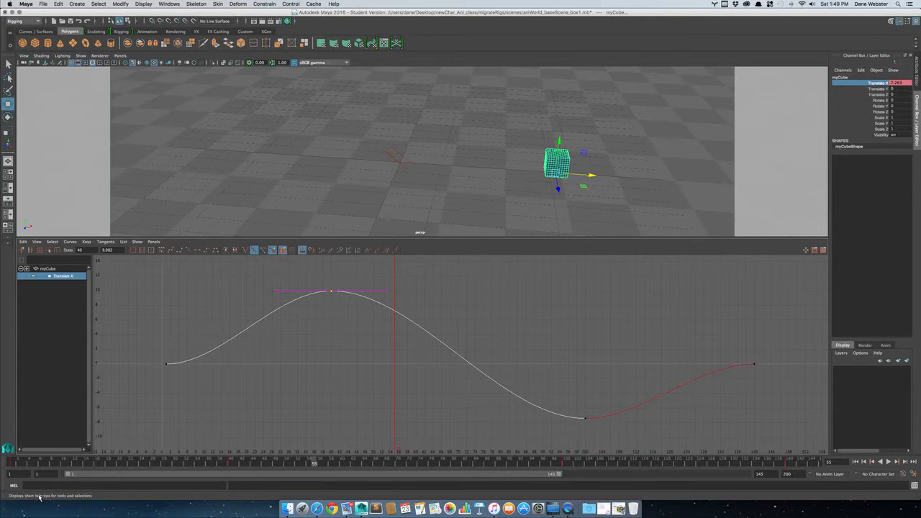
Select all four keys of the Translate X curve and give them linear tangents.
scroll(192, 300, down, 2)
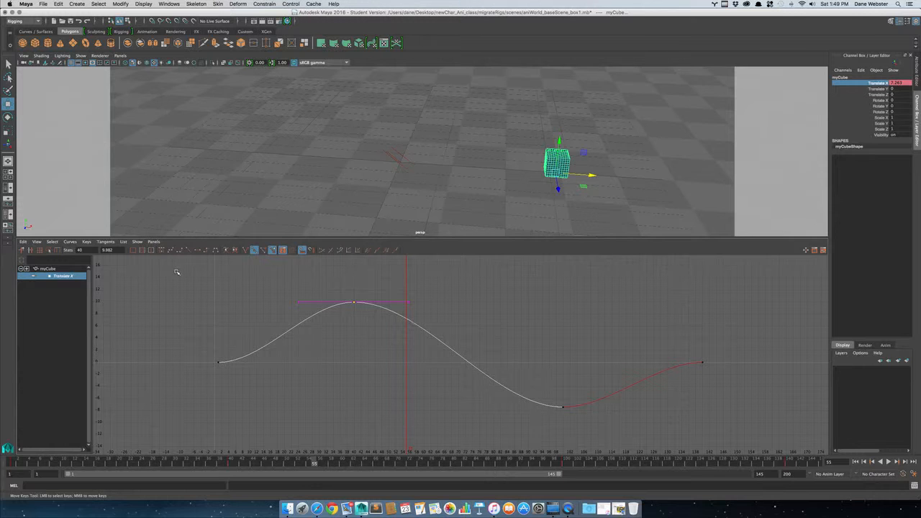
drag(715, 418, 754, 416)
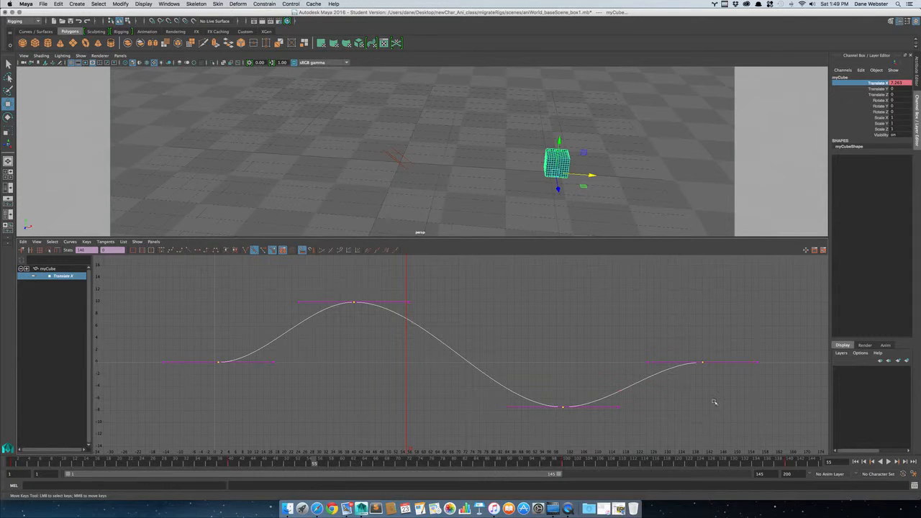
click(191, 251)
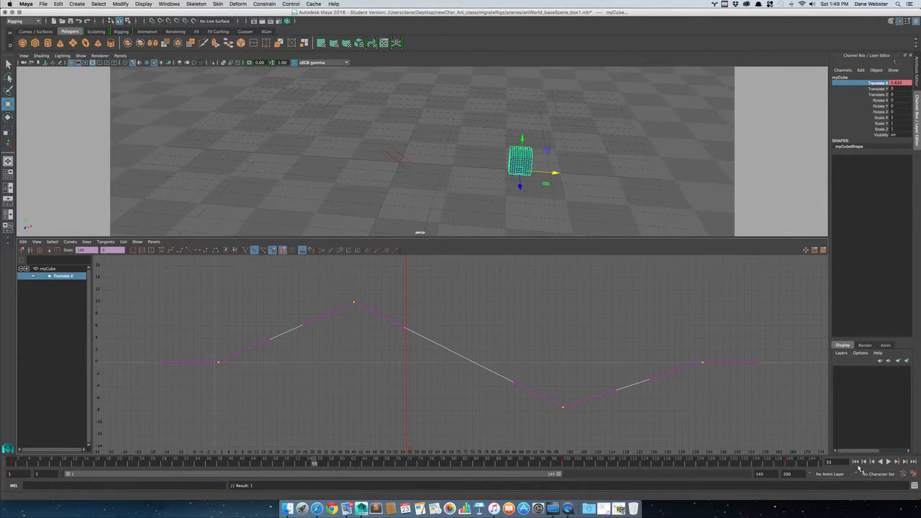
Play the cube's animation from the first frame and stop it near frame 143.
click(856, 463)
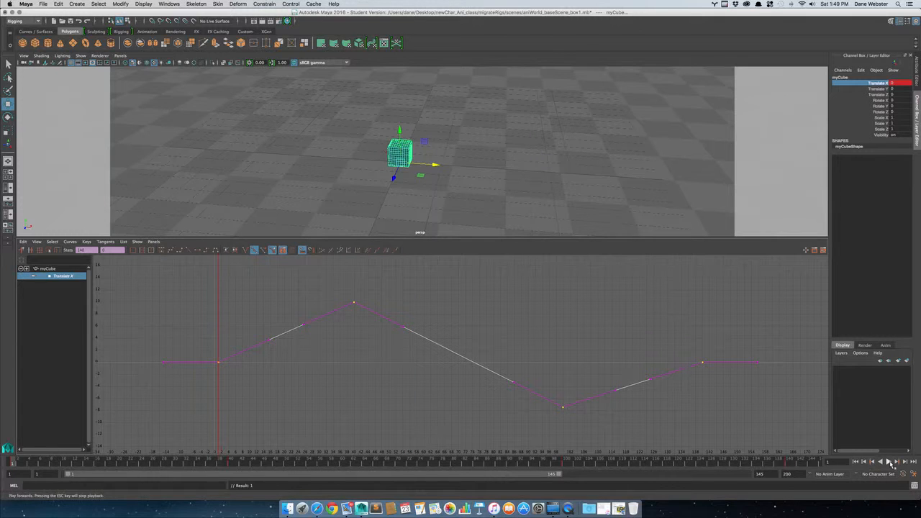
click(890, 462)
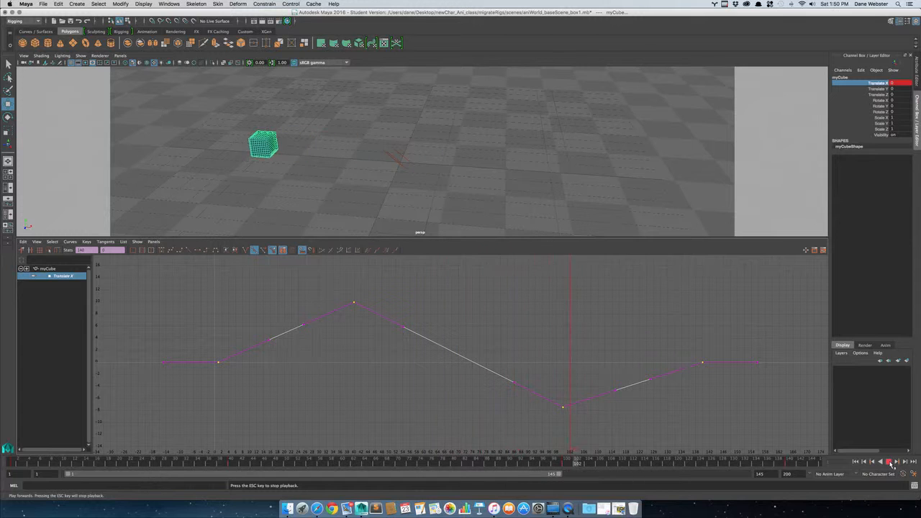
click(889, 462)
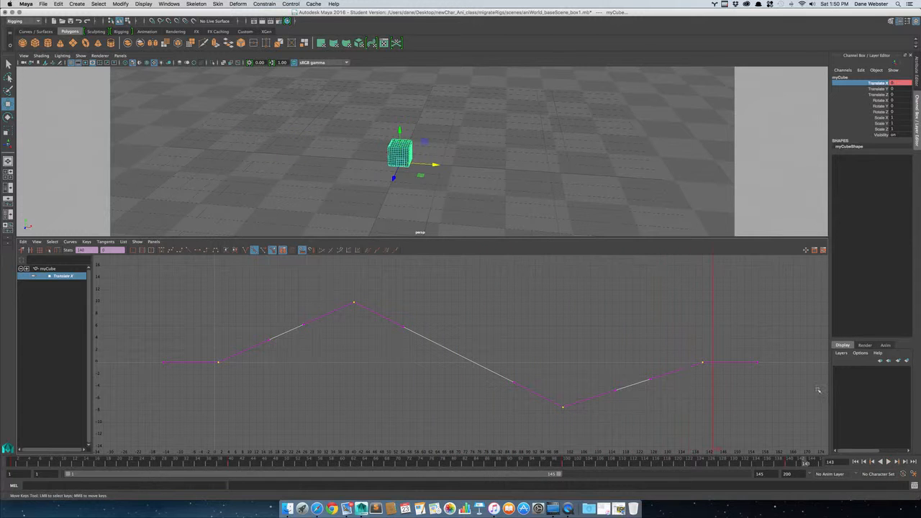
Give the last key at frame 140 flat tangents, and play the animation to check the cube's ease into its final position.
drag(724, 392, 724, 393)
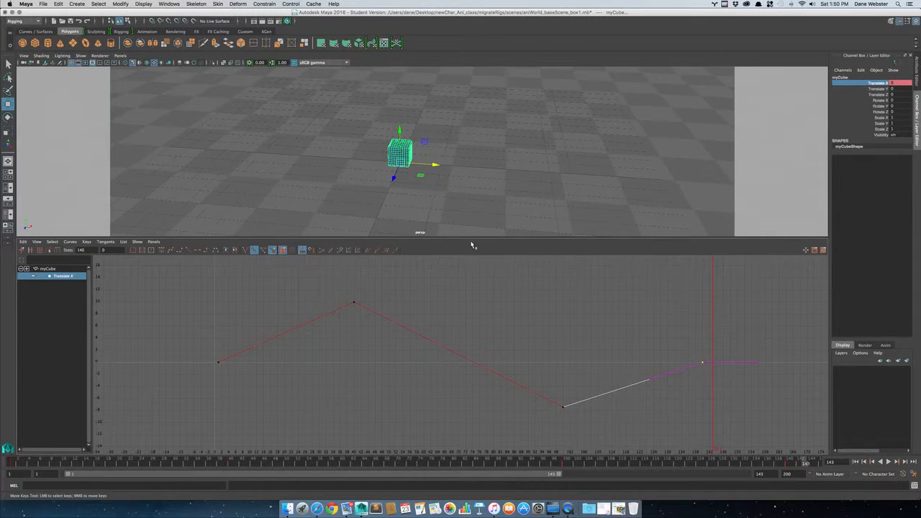
click(199, 251)
click(889, 461)
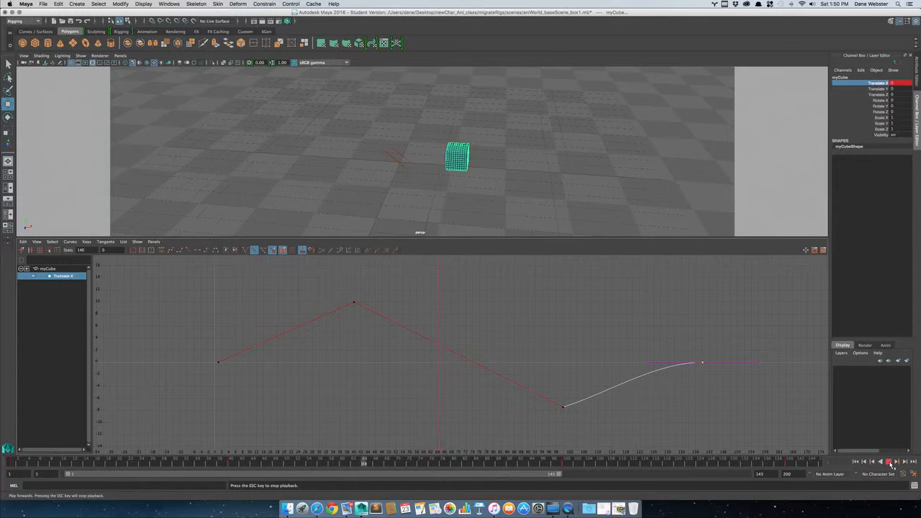
click(890, 463)
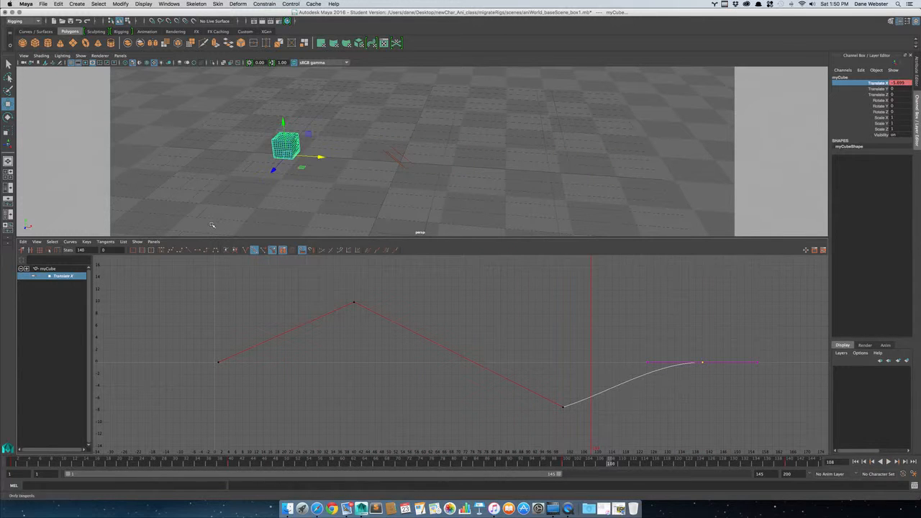
Give the frame 40 key spline tangents, break them, and pull only its incoming handle steeply downward.
drag(375, 319, 375, 321)
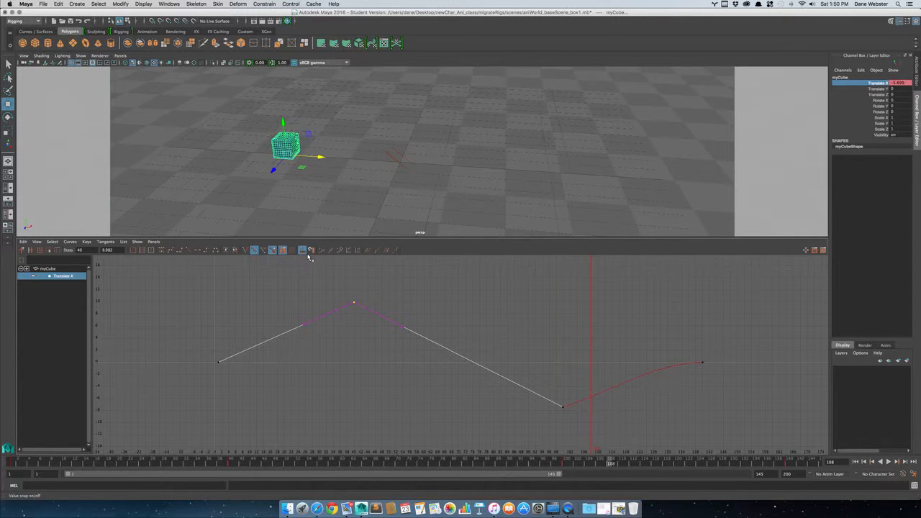
click(171, 252)
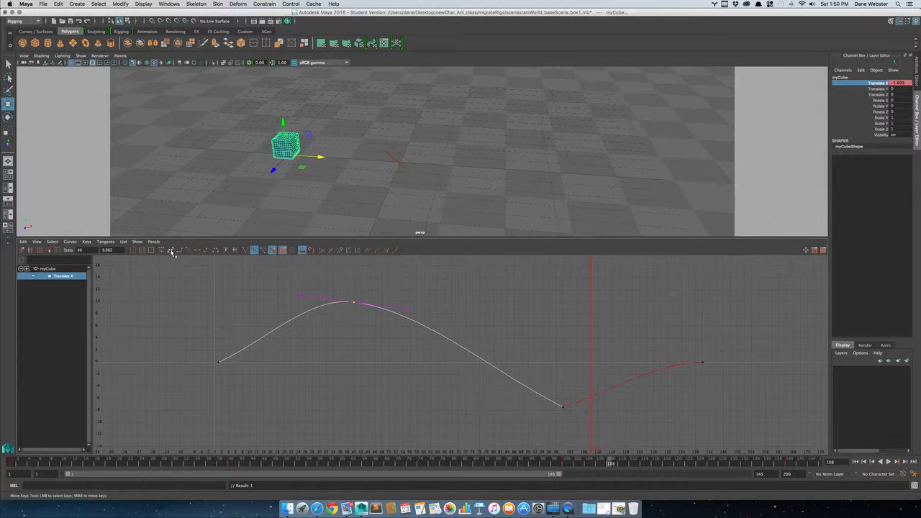
click(246, 251)
click(302, 296)
drag(300, 296, 331, 349)
Flatten the first key's tangents, and angle the frame 40 key's two broken handles downward to form a sharp peak.
drag(205, 345, 236, 389)
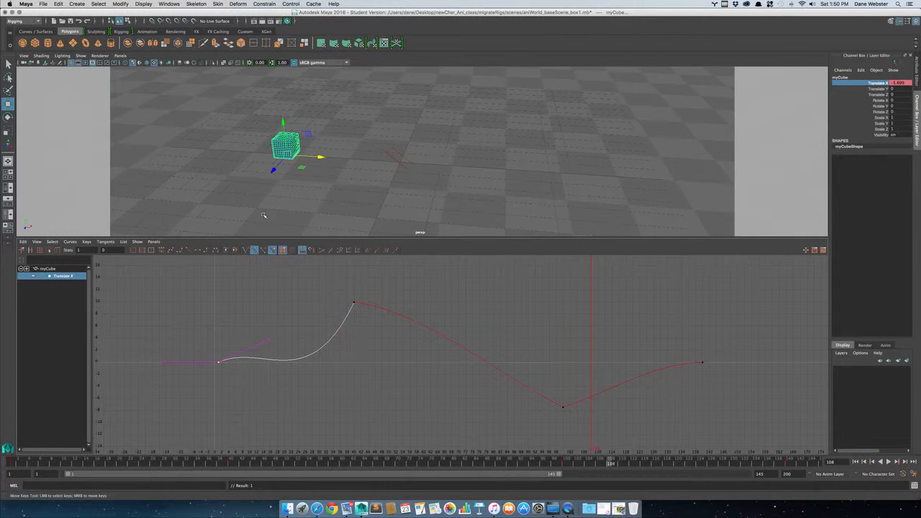
click(198, 252)
click(353, 303)
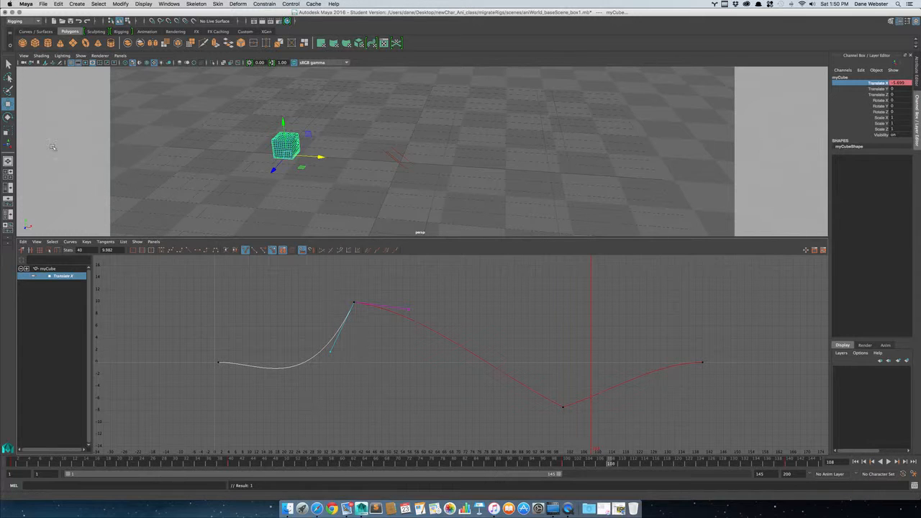
middle_drag(329, 352, 325, 340)
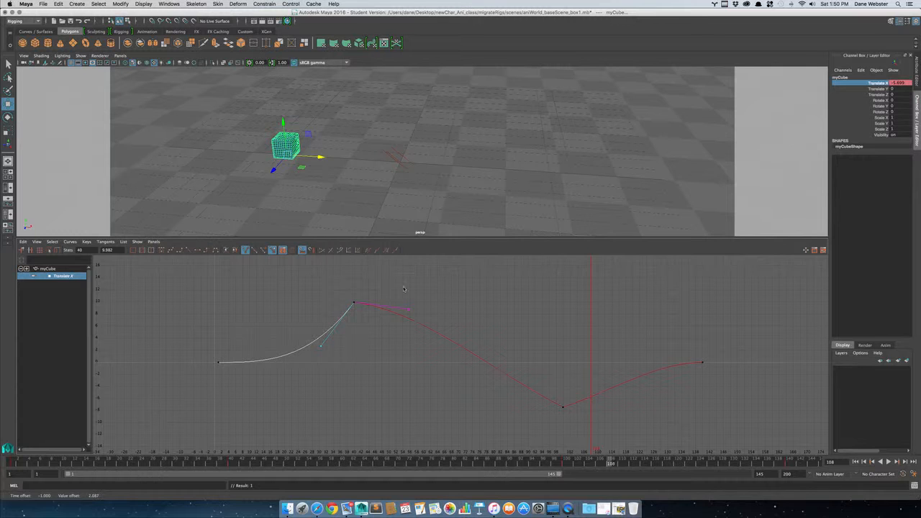
drag(415, 313, 418, 314)
middle_drag(408, 308, 375, 336)
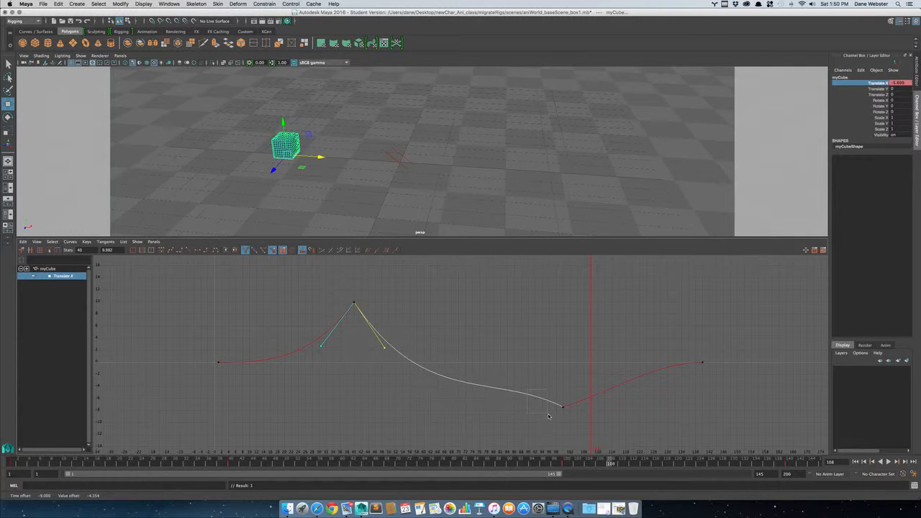
Give the frame 100 key flat tangents, and play the cube's animation from the first frame.
drag(576, 419, 576, 420)
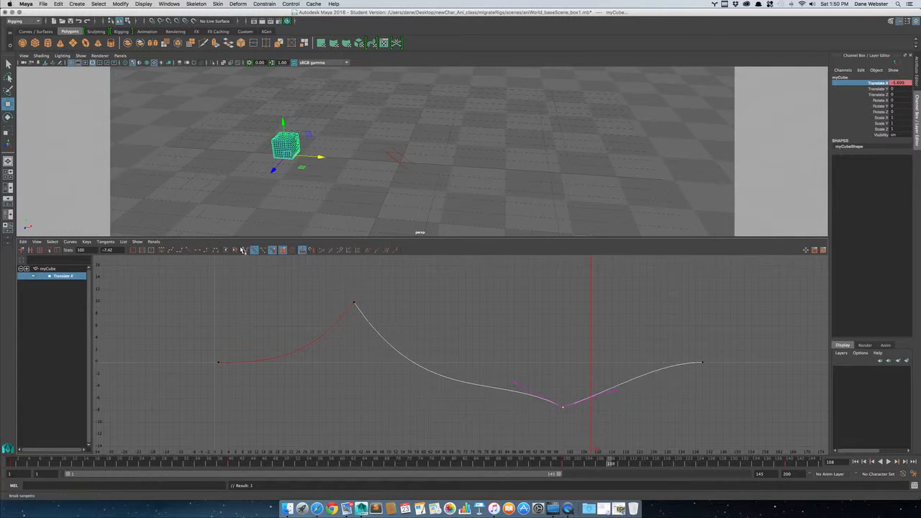
click(198, 252)
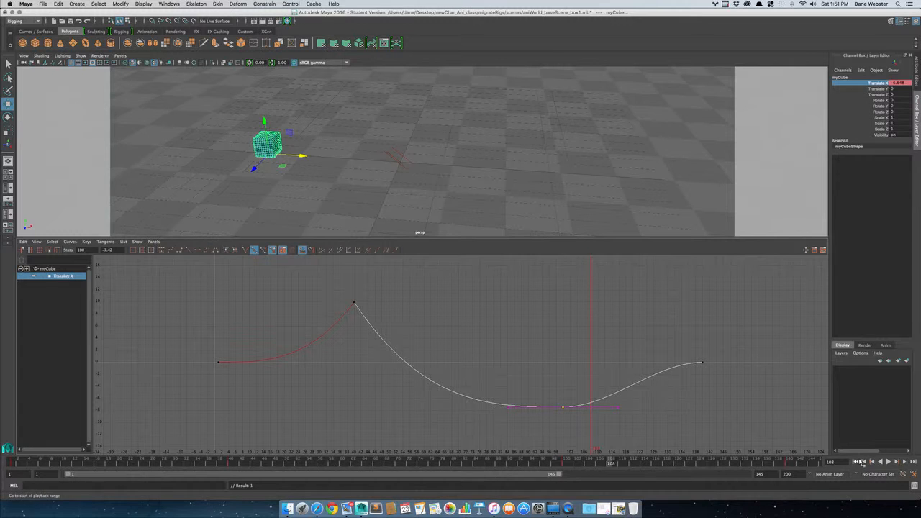
click(856, 461)
click(889, 462)
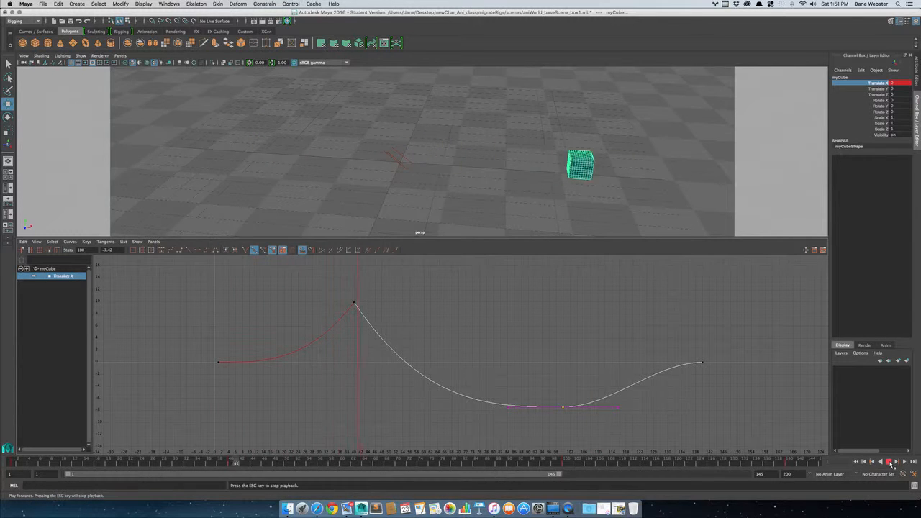